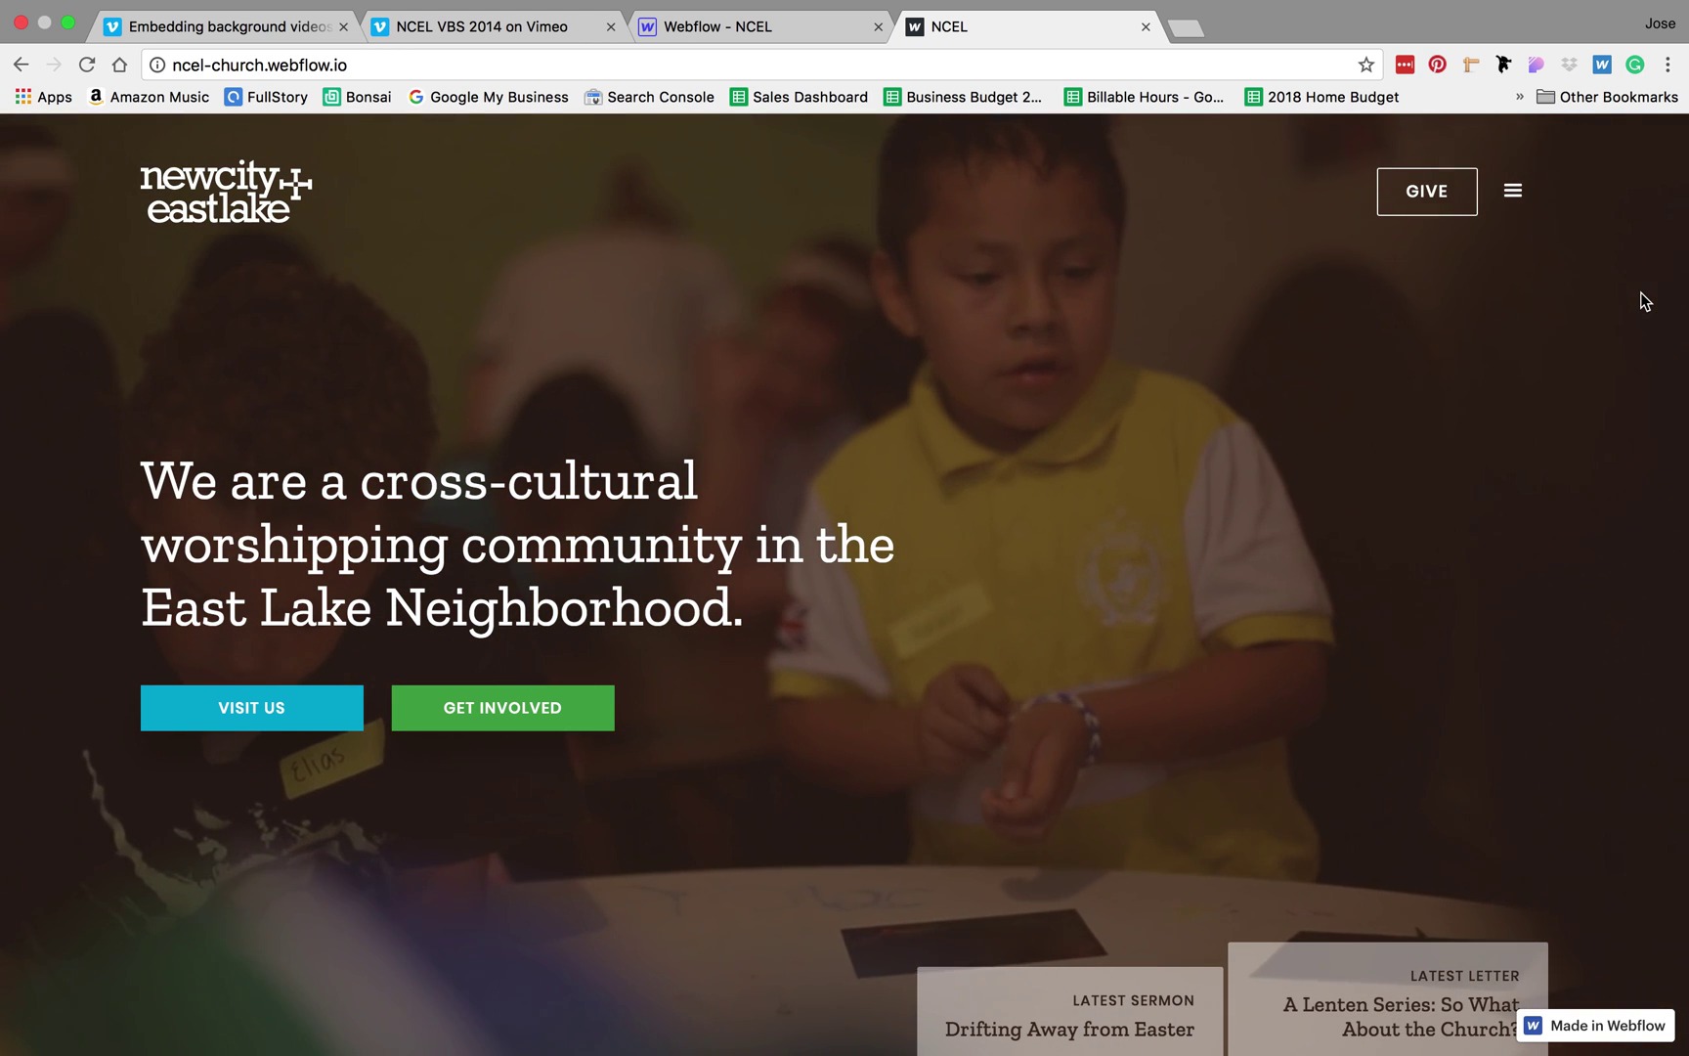
Bring up the NCEL homepage design in Webflow, showing the Hero Section at 100 VW by 100 VH
{"action": "left_click", "coordinate": [735, 33]}
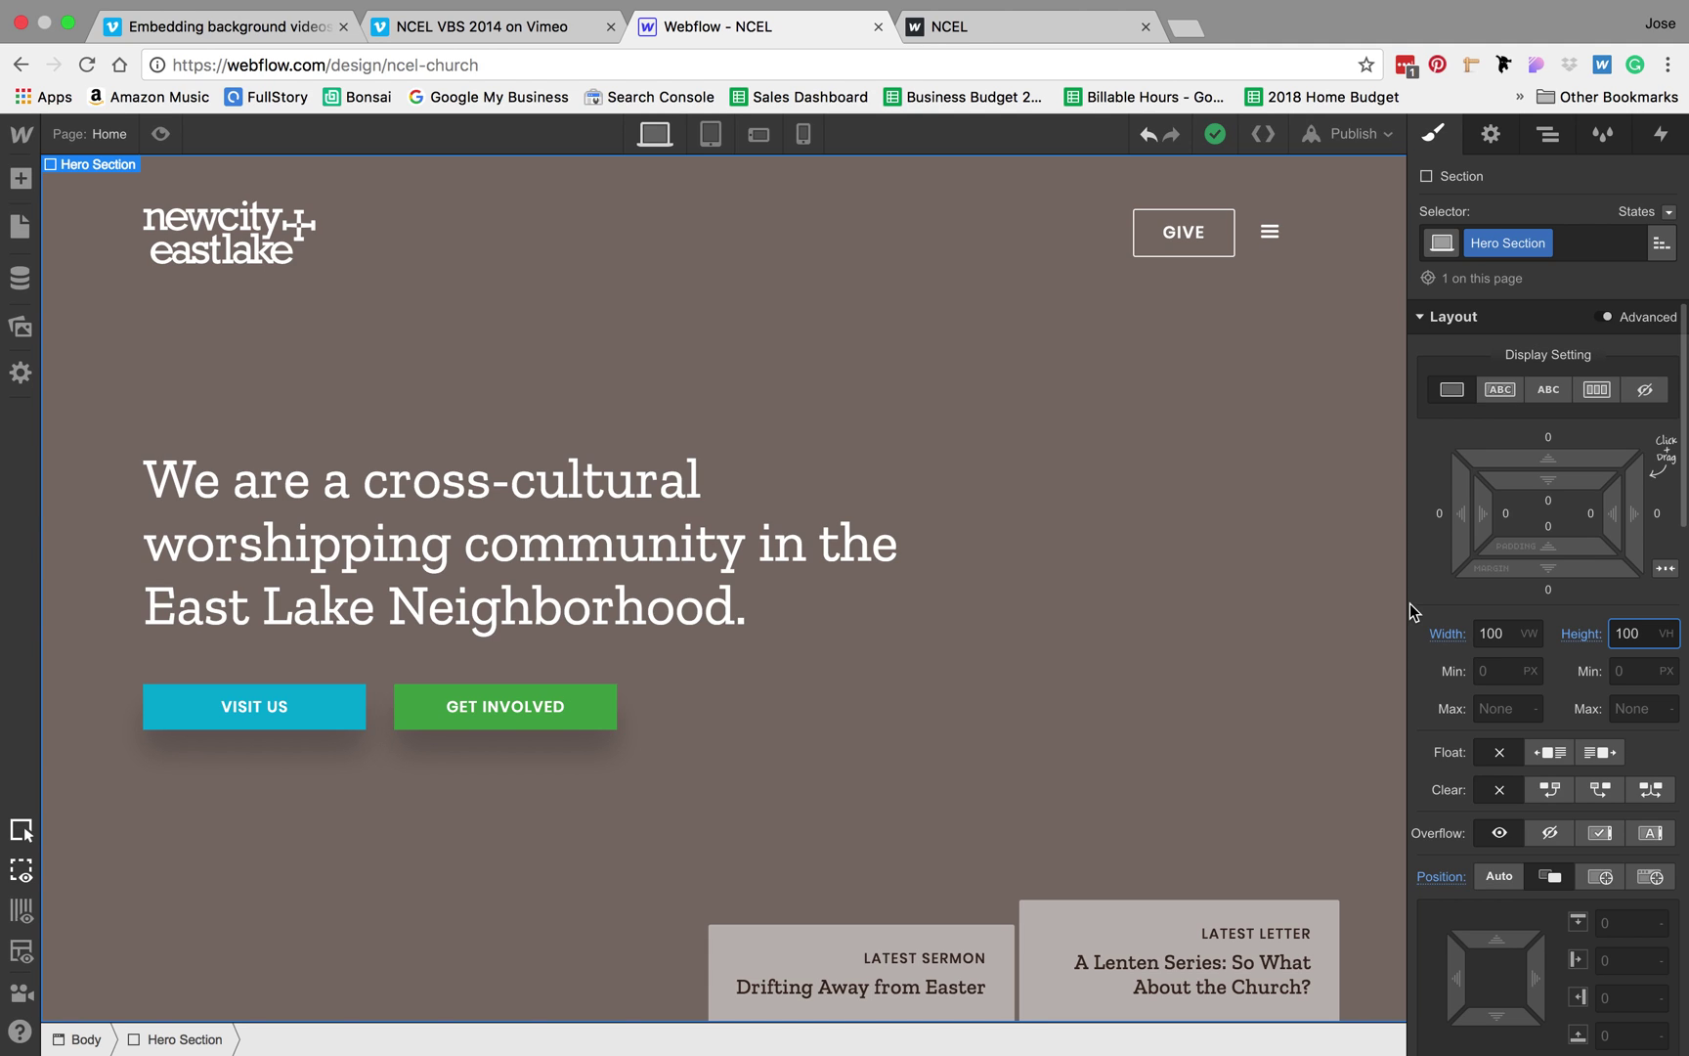
Change the Hero Section to Auto width and 0px height, with 56.25% top padding
{"action": "left_click", "coordinate": [1445, 634], "text": "alt"}
{"action": "left_click", "coordinate": [1627, 637]}
{"action": "type", "text": "0px"}
{"action": "key", "text": "Return"}
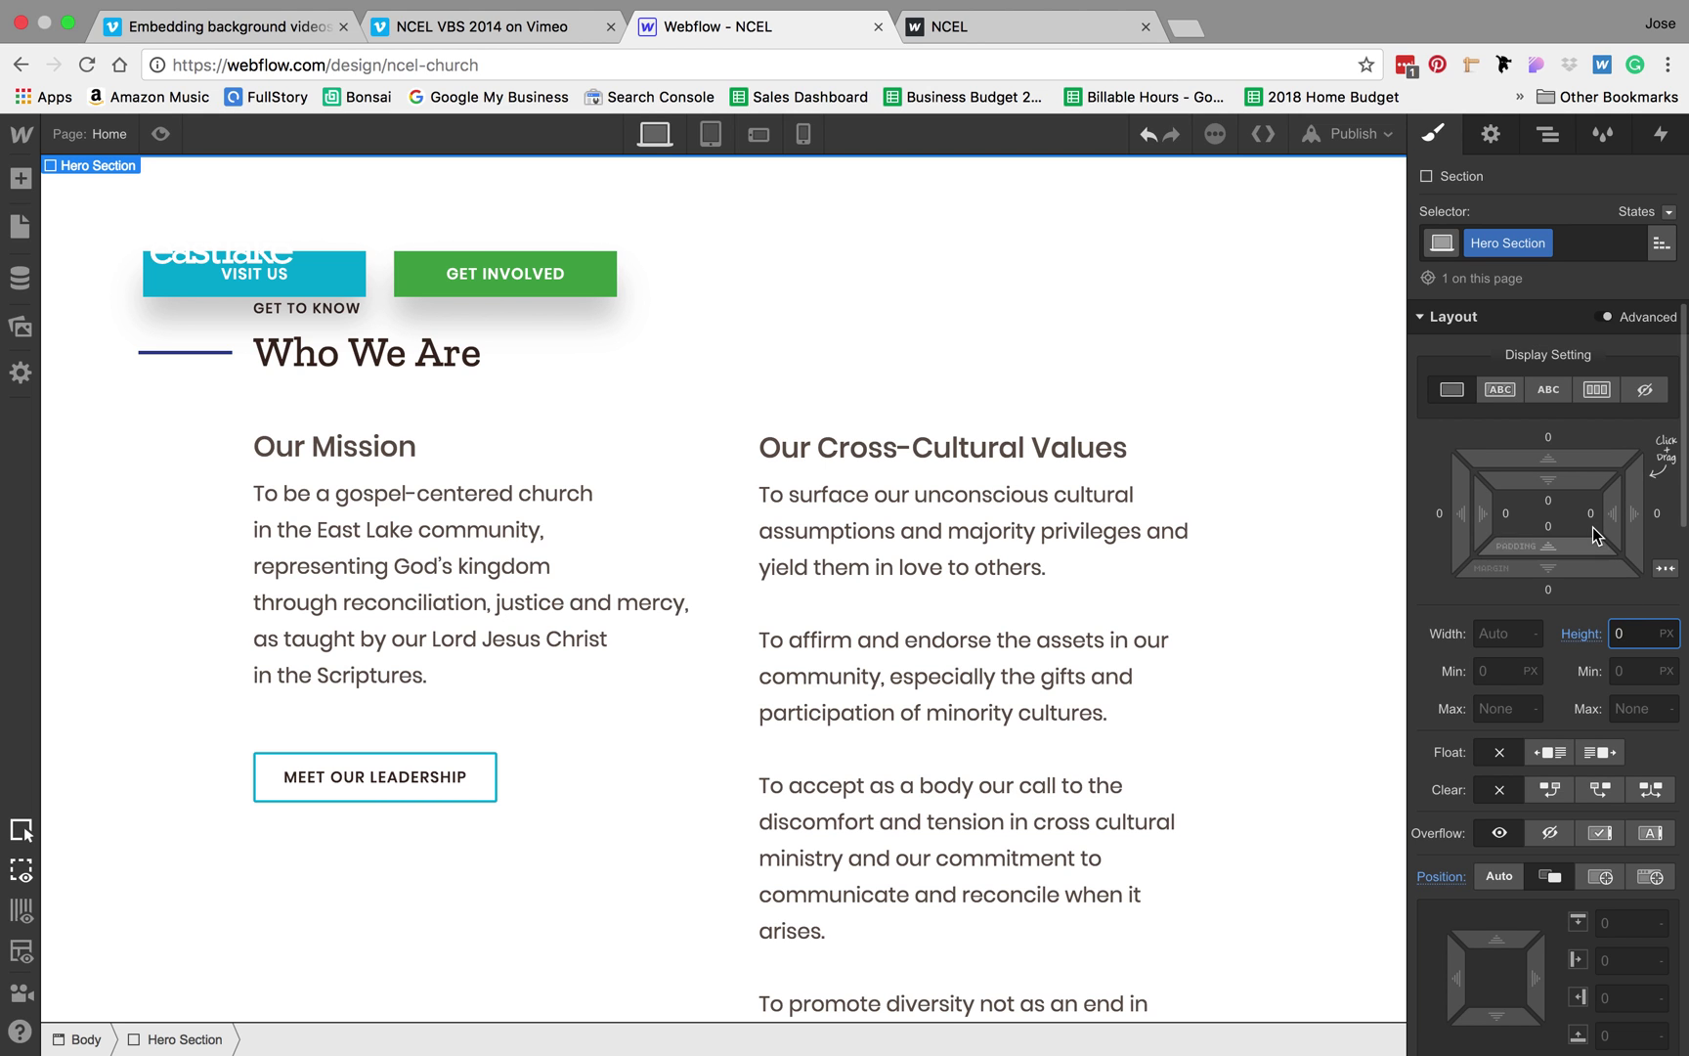
{"action": "left_click", "coordinate": [1546, 500]}
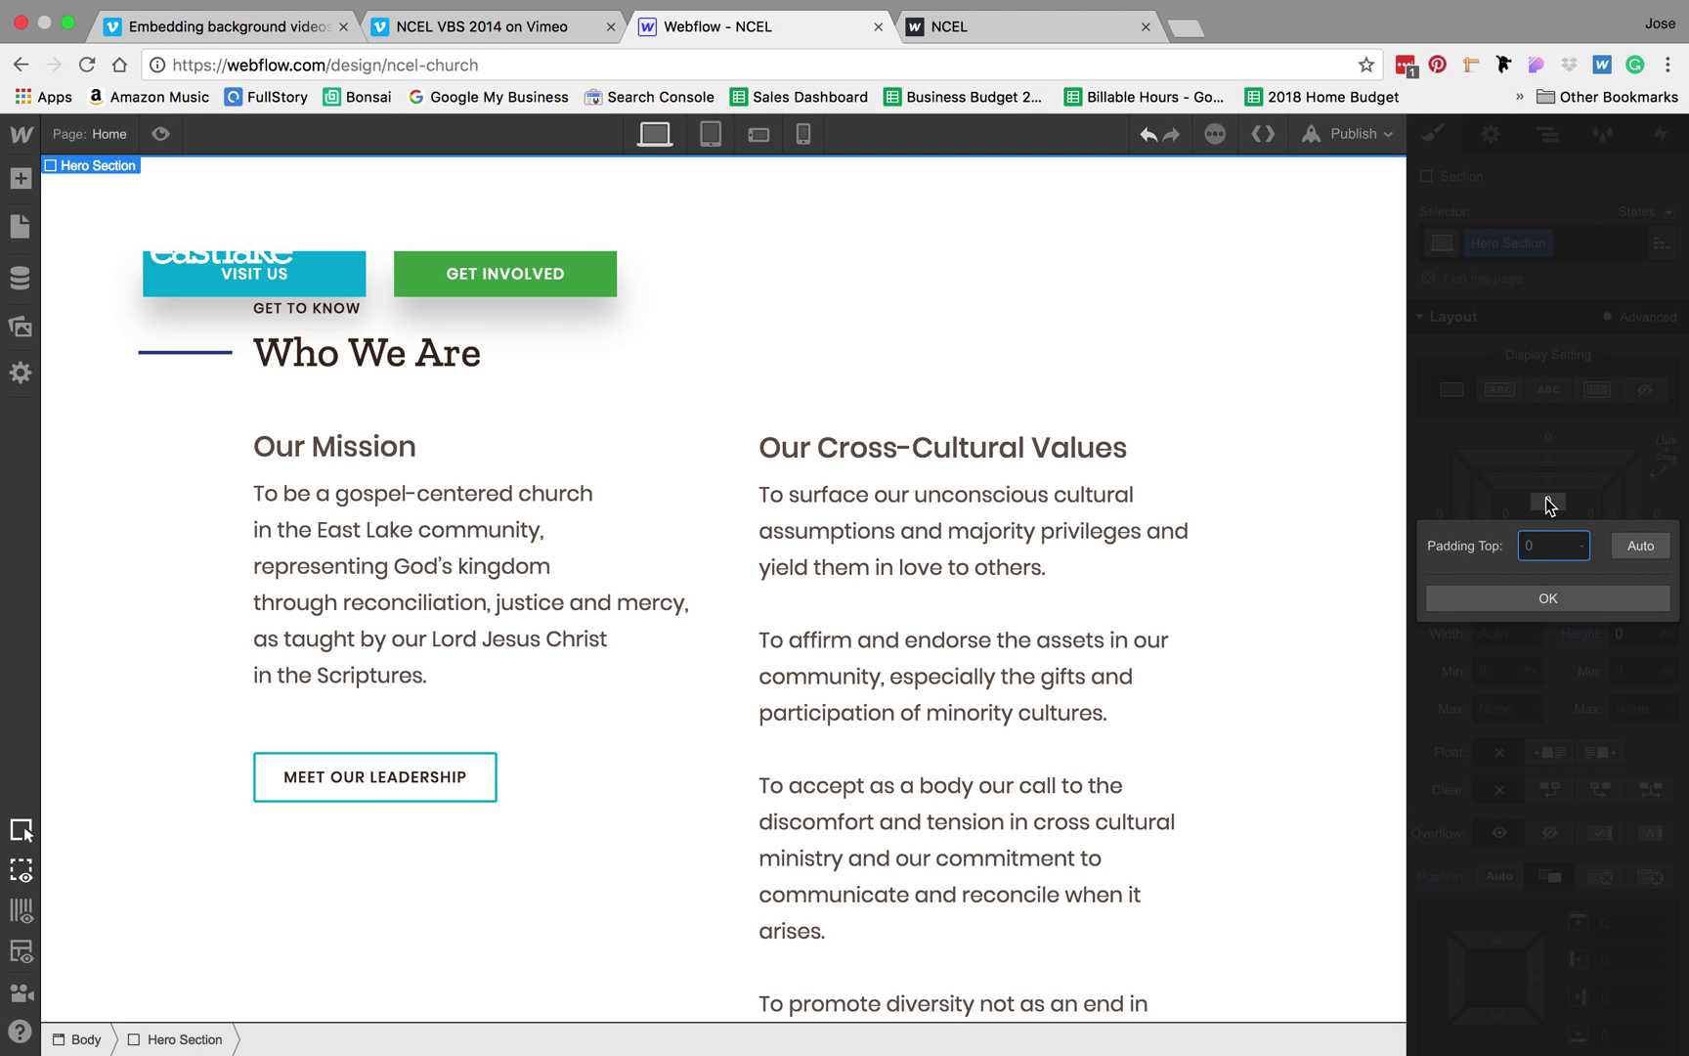
{"action": "type", "text": "56."}
{"action": "type", "text": "25%"}
{"action": "key", "text": "Return"}
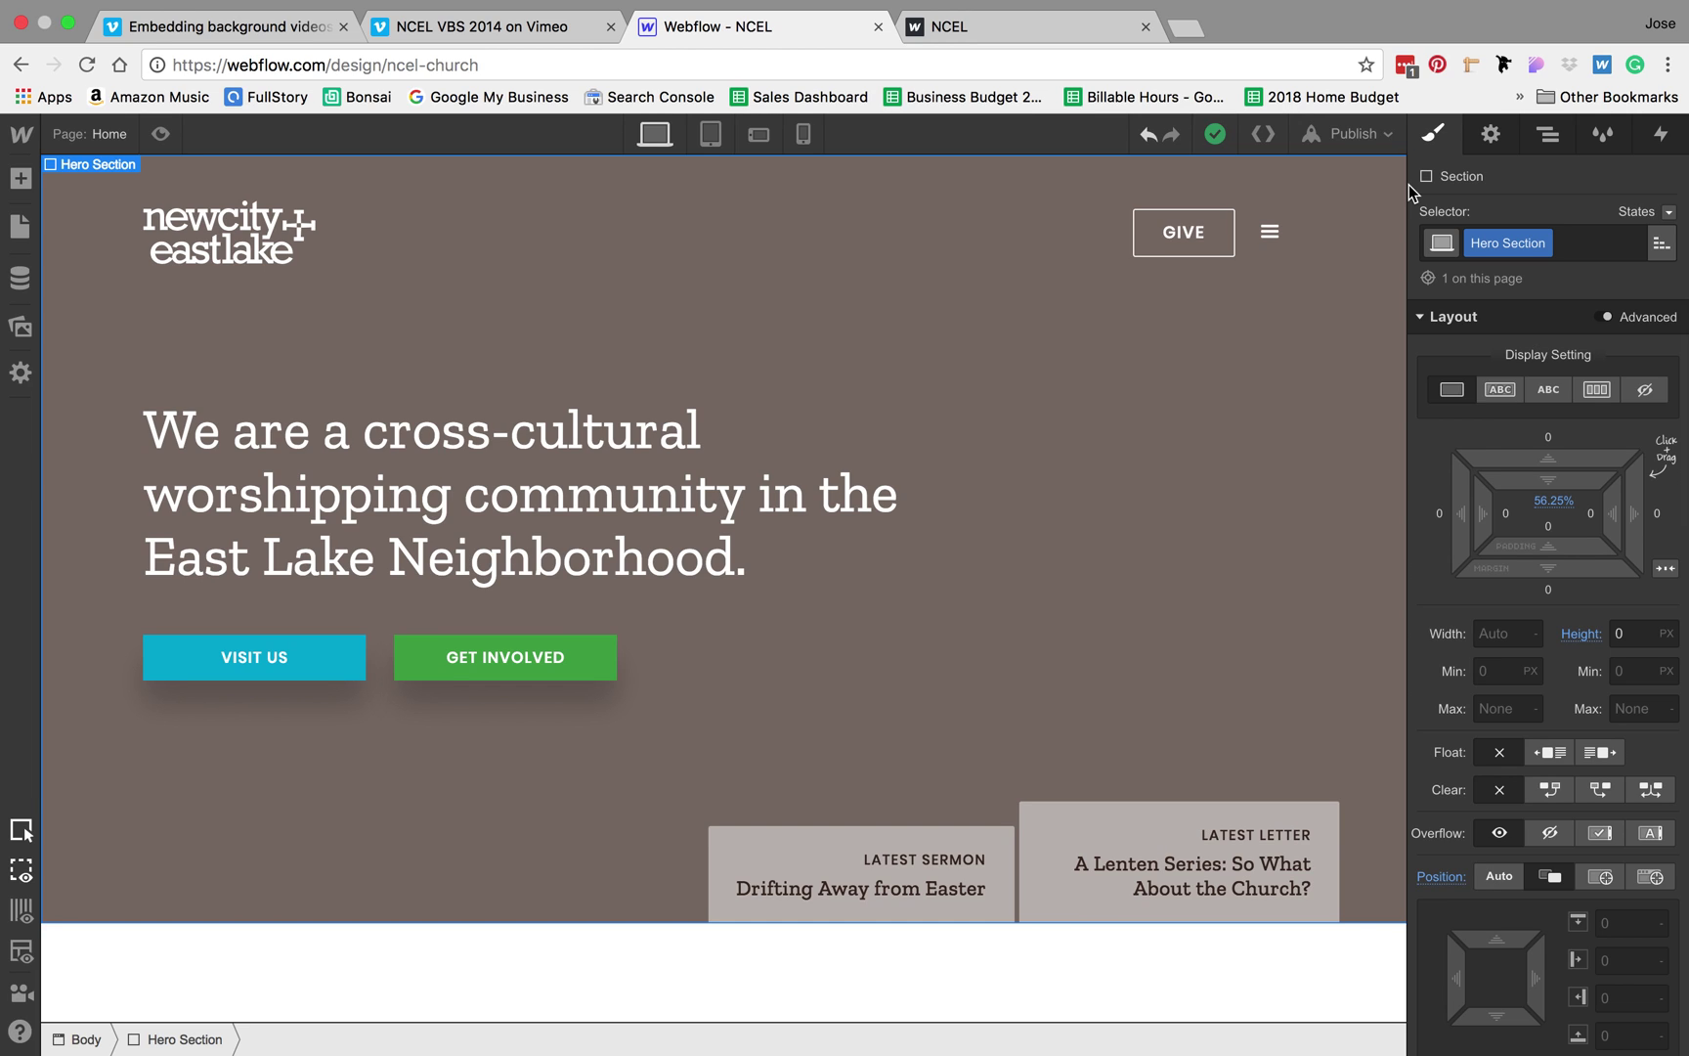
Drop an HTML Embed into the Hero Content Wrapper and pull up Vimeo's background-video example code
{"action": "left_click", "coordinate": [1549, 146]}
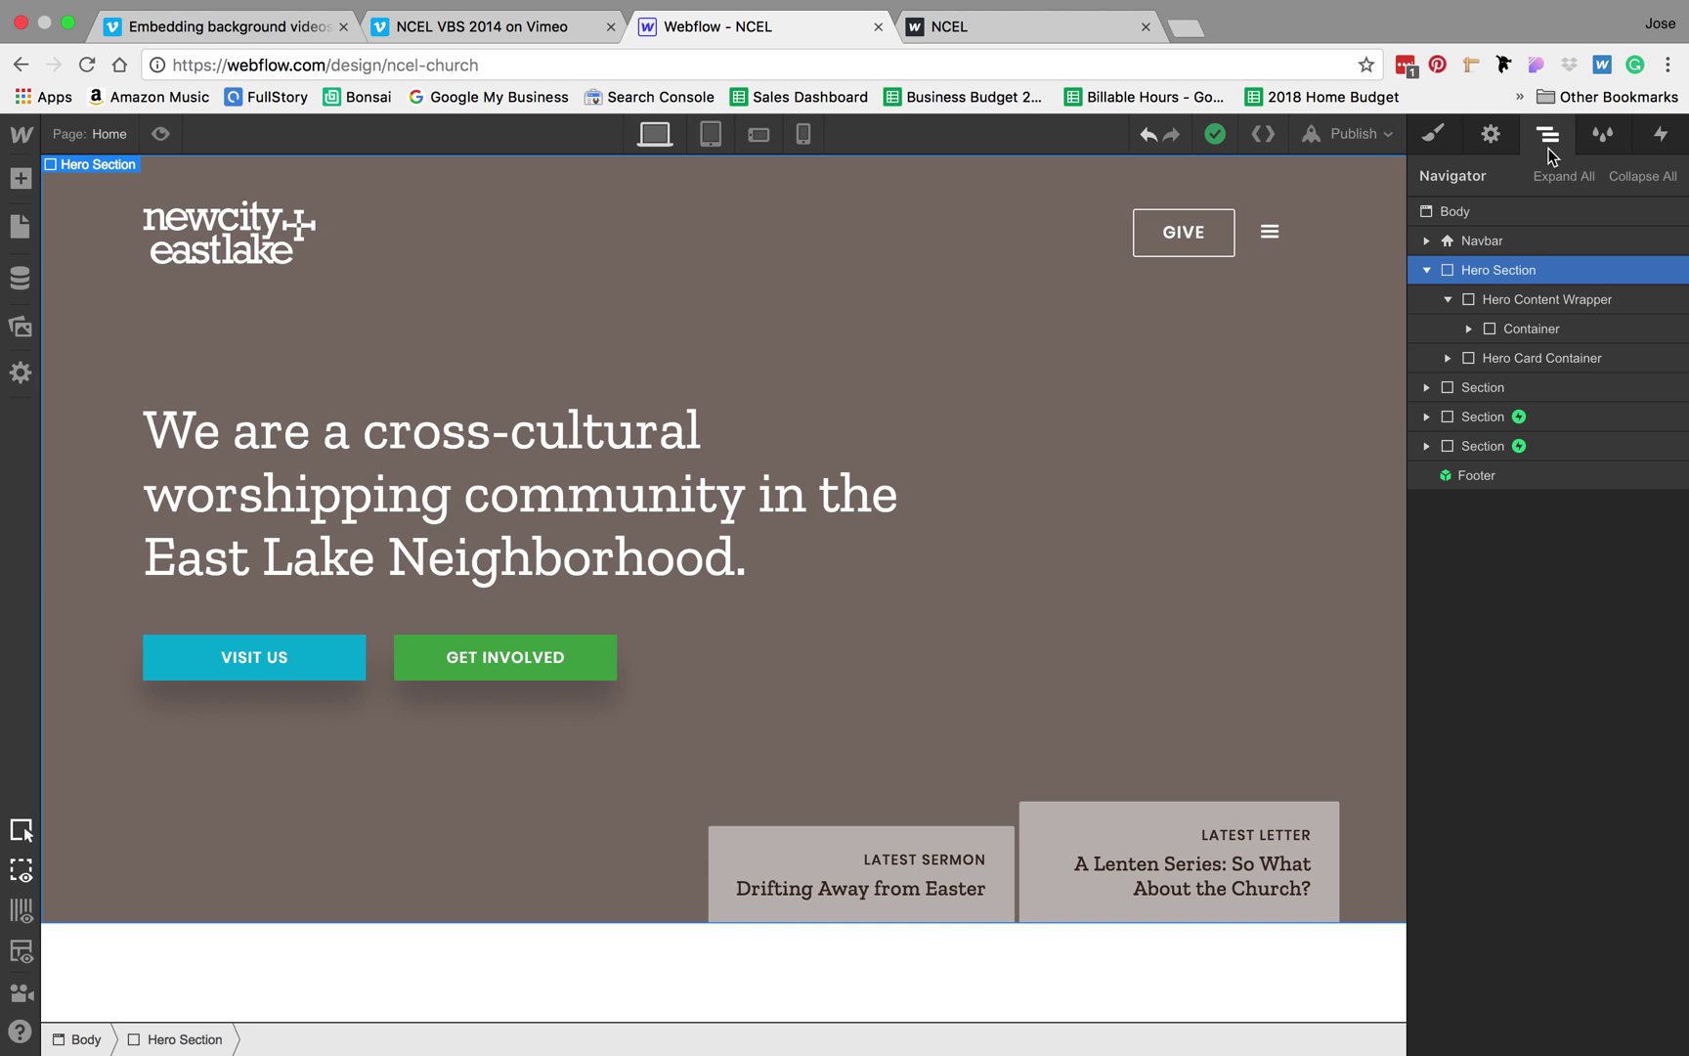
{"action": "left_click", "coordinate": [1516, 307]}
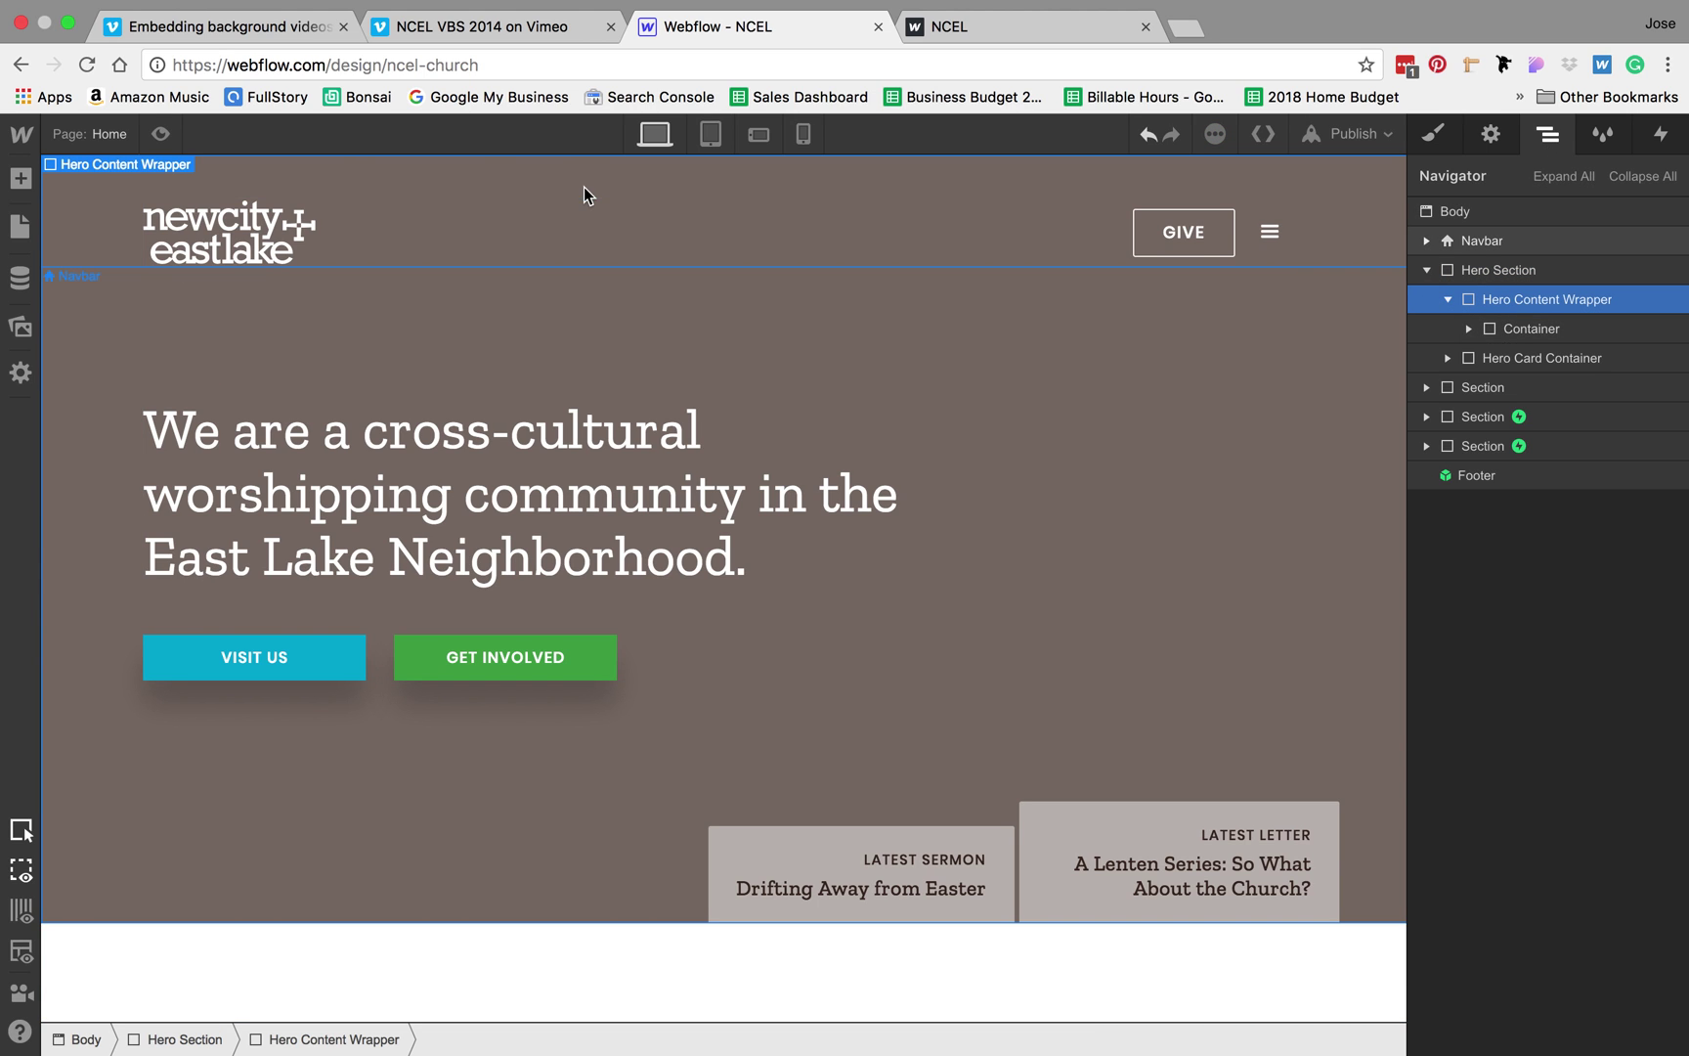
{"action": "left_click", "coordinate": [21, 178]}
{"action": "scroll", "coordinate": [93, 743], "scroll_direction": "down", "scroll_amount": 8}
{"action": "scroll", "coordinate": [93, 745], "scroll_direction": "down", "scroll_amount": 6}
{"action": "left_click", "coordinate": [273, 880]}
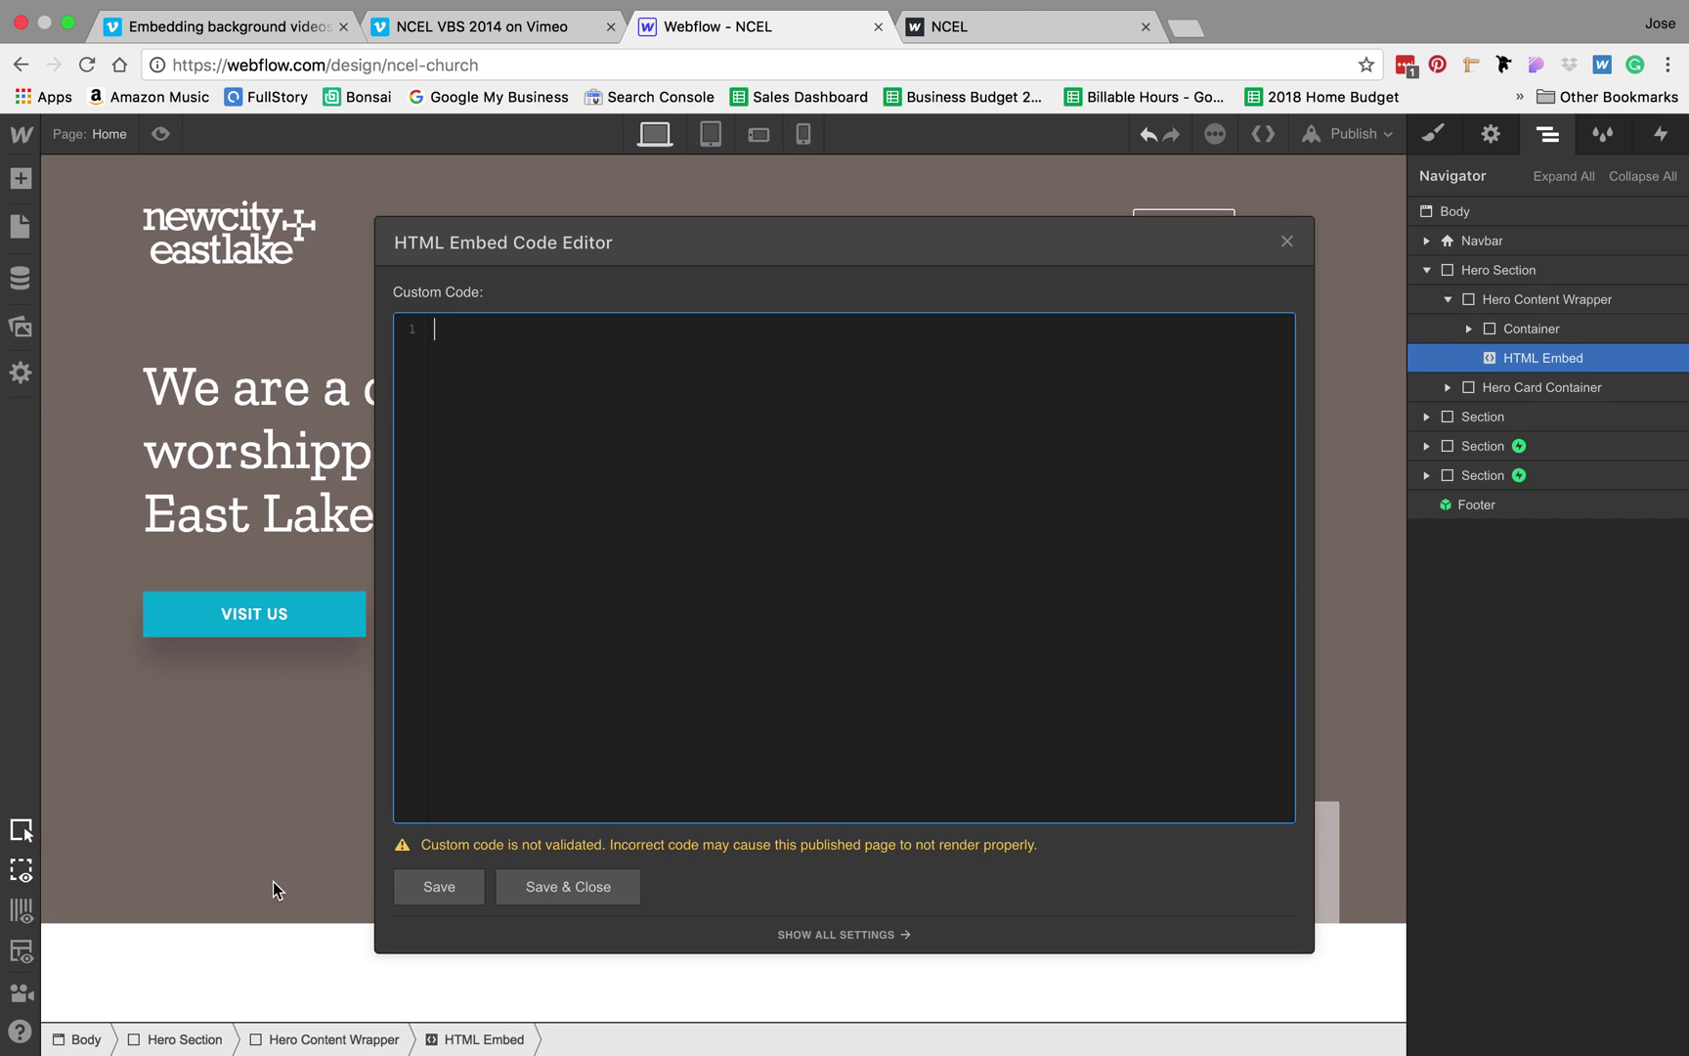
{"action": "left_click", "coordinate": [323, 32]}
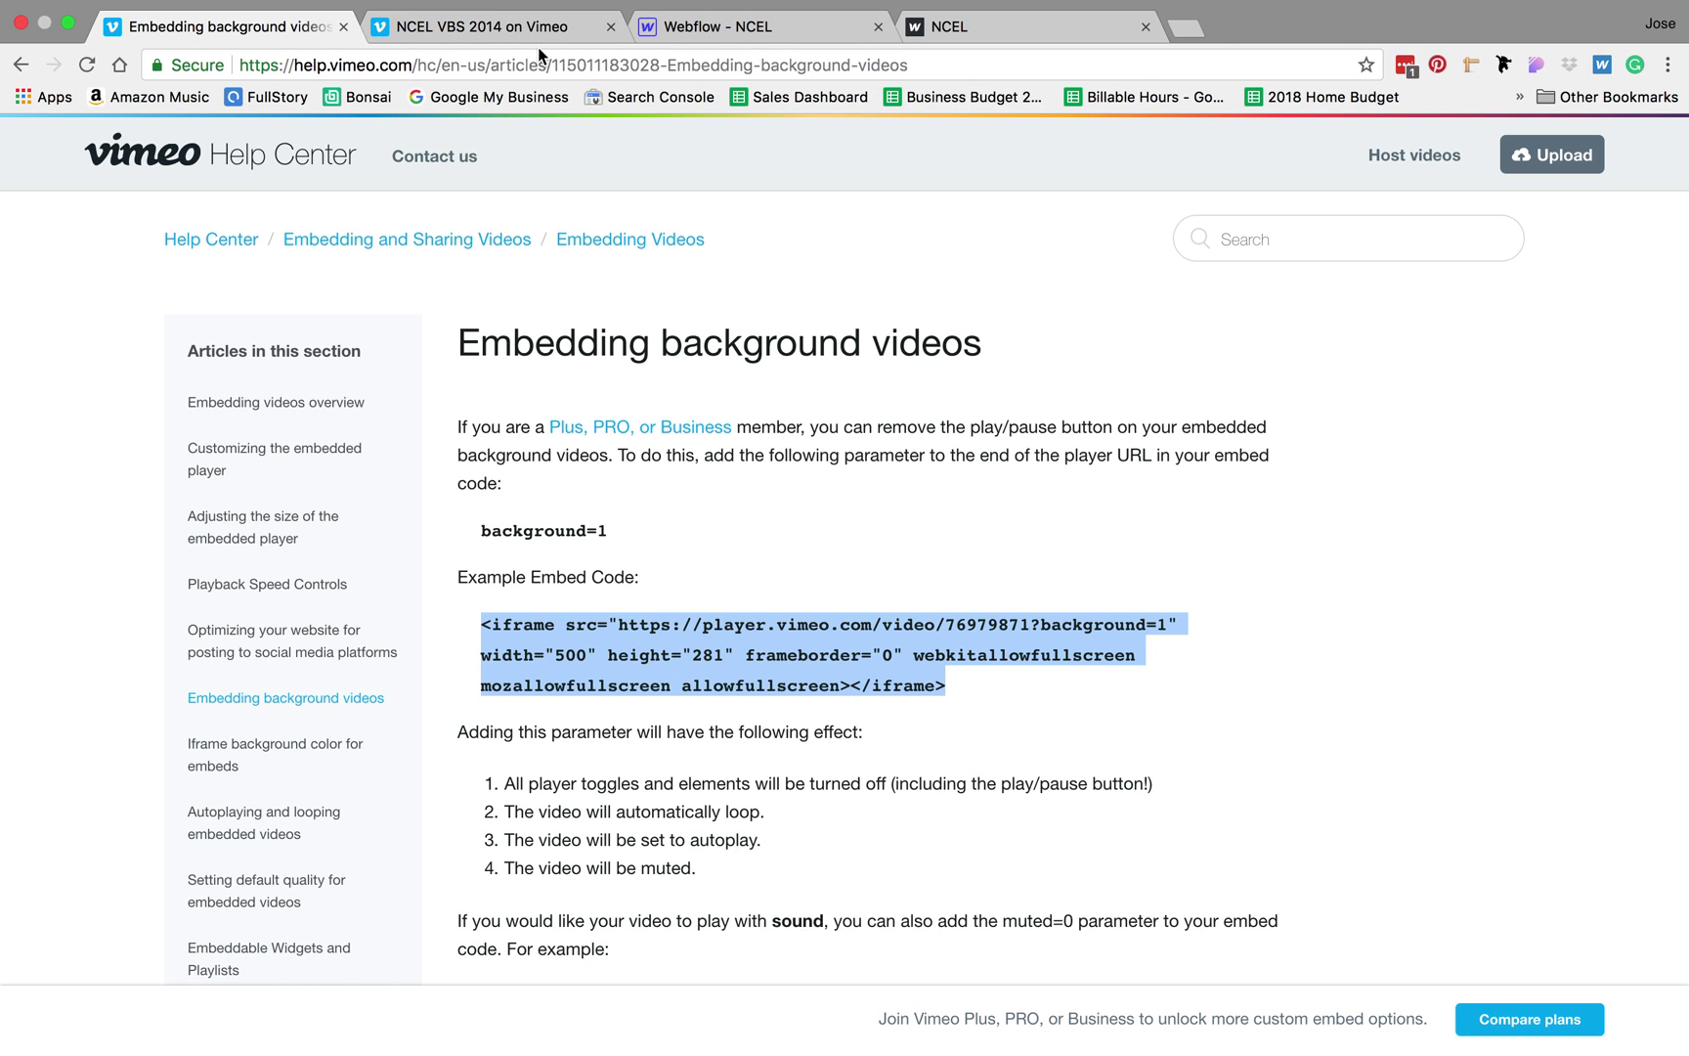
Paste Vimeo's background iframe code into the HTML Embed editor
{"action": "left_click", "coordinate": [723, 27]}
{"action": "type", "text": "<iframe src=\"https://player.vimeo.com/video/76979871?background=1\" width=\"500\" height=\"281\" frameborder=\"0\" webkitallowfullscreen mozallowfullscreen allowfullscreen></iframe>"}
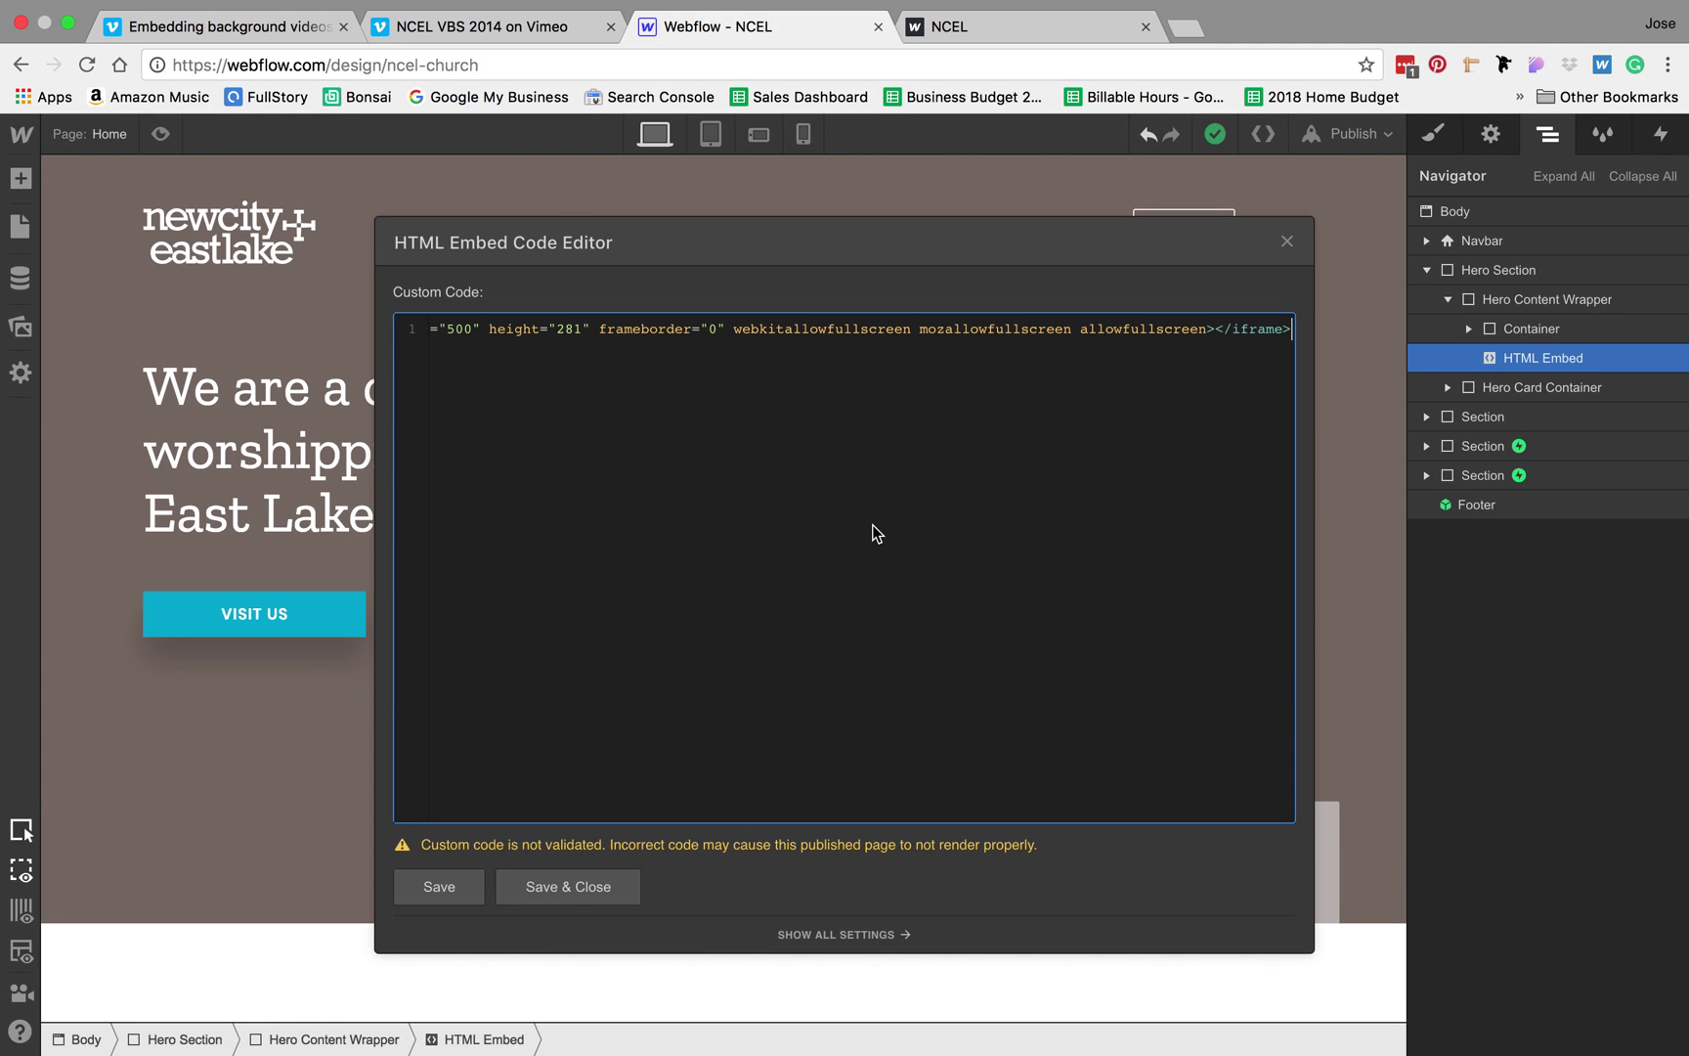
{"action": "scroll", "coordinate": [740, 403], "scroll_direction": "left", "scroll_amount": 5}
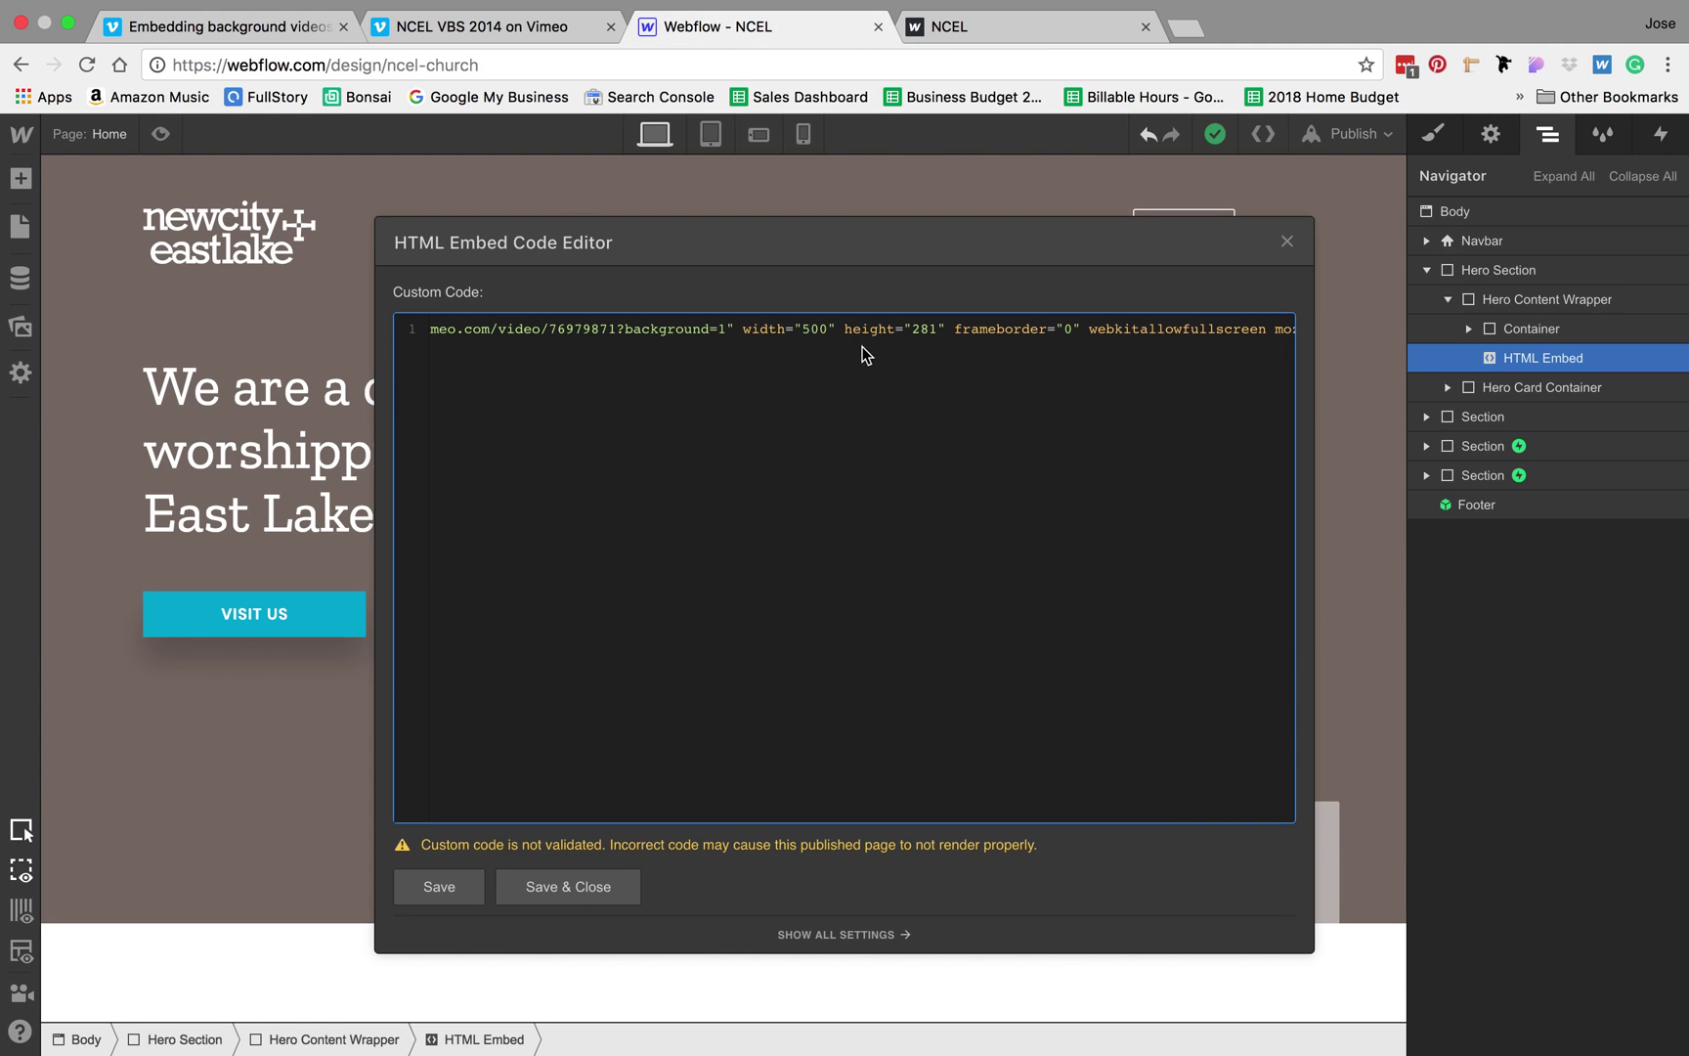
Set the iframe width and height to 100% and select the example video ID 76979871
{"action": "left_click", "coordinate": [797, 486]}
{"action": "key", "text": "Delete"}
{"action": "key", "text": "Delete"}
{"action": "key", "text": "Delete"}
{"action": "type", "text": "1"}
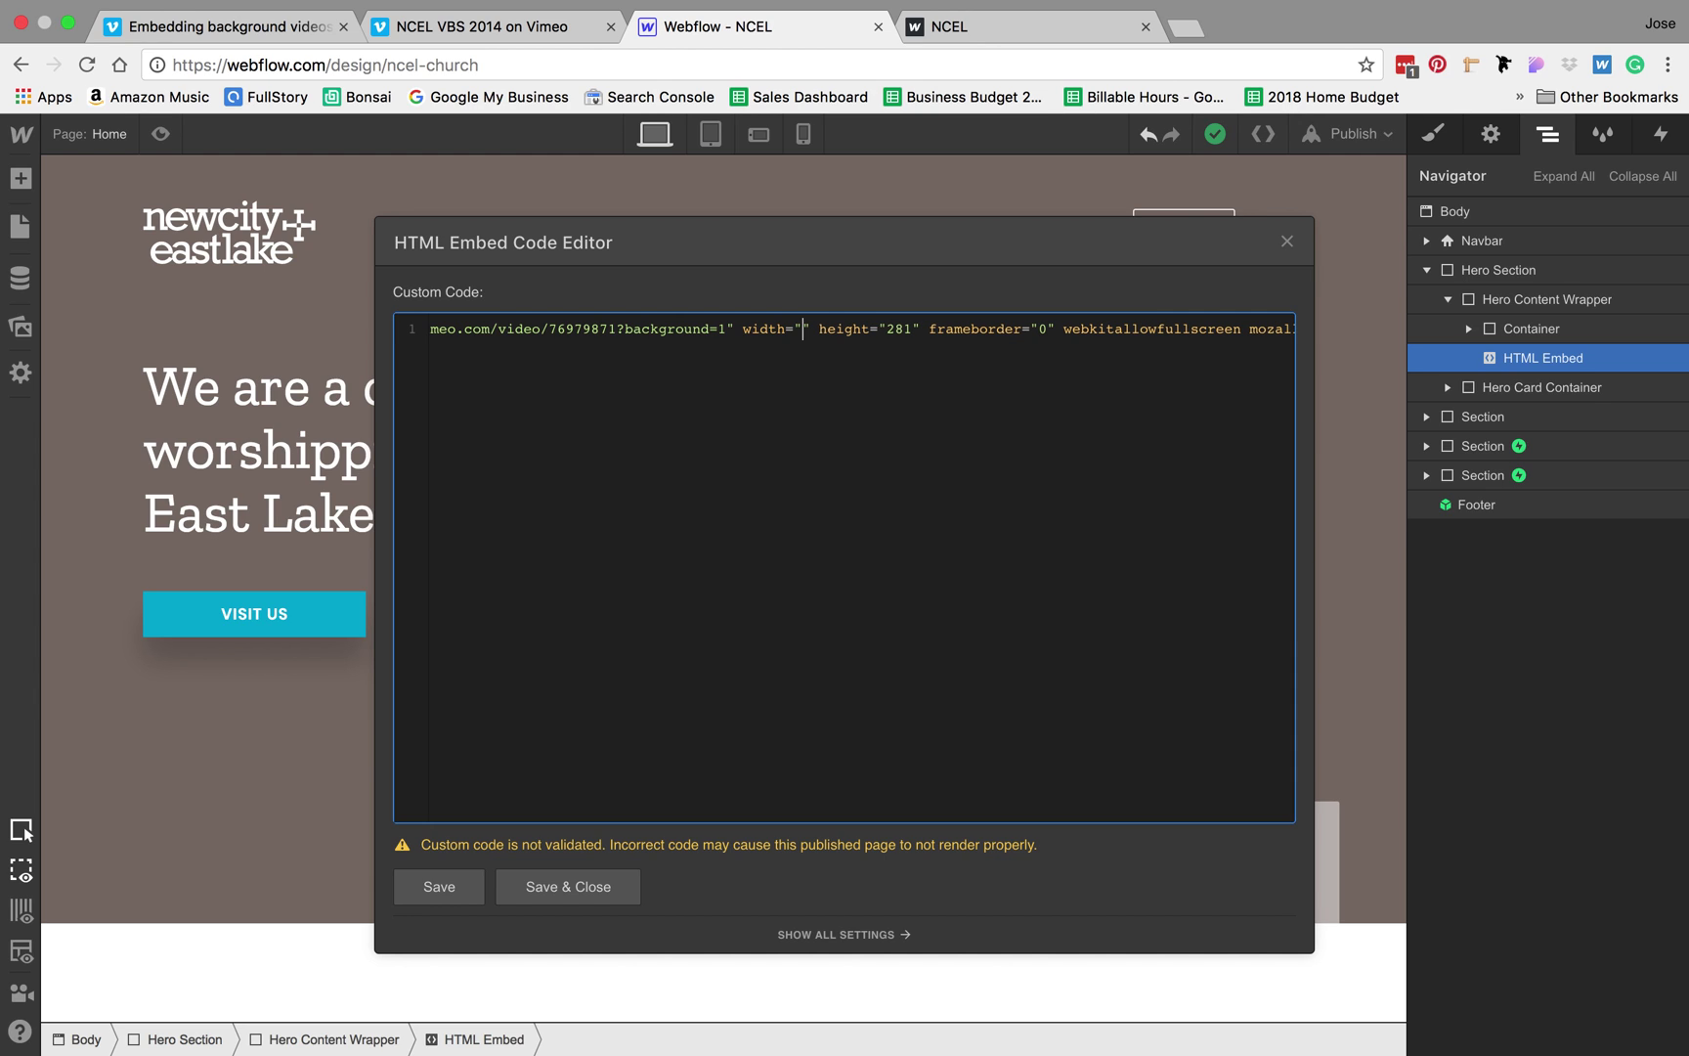
{"action": "type", "text": "00%"}
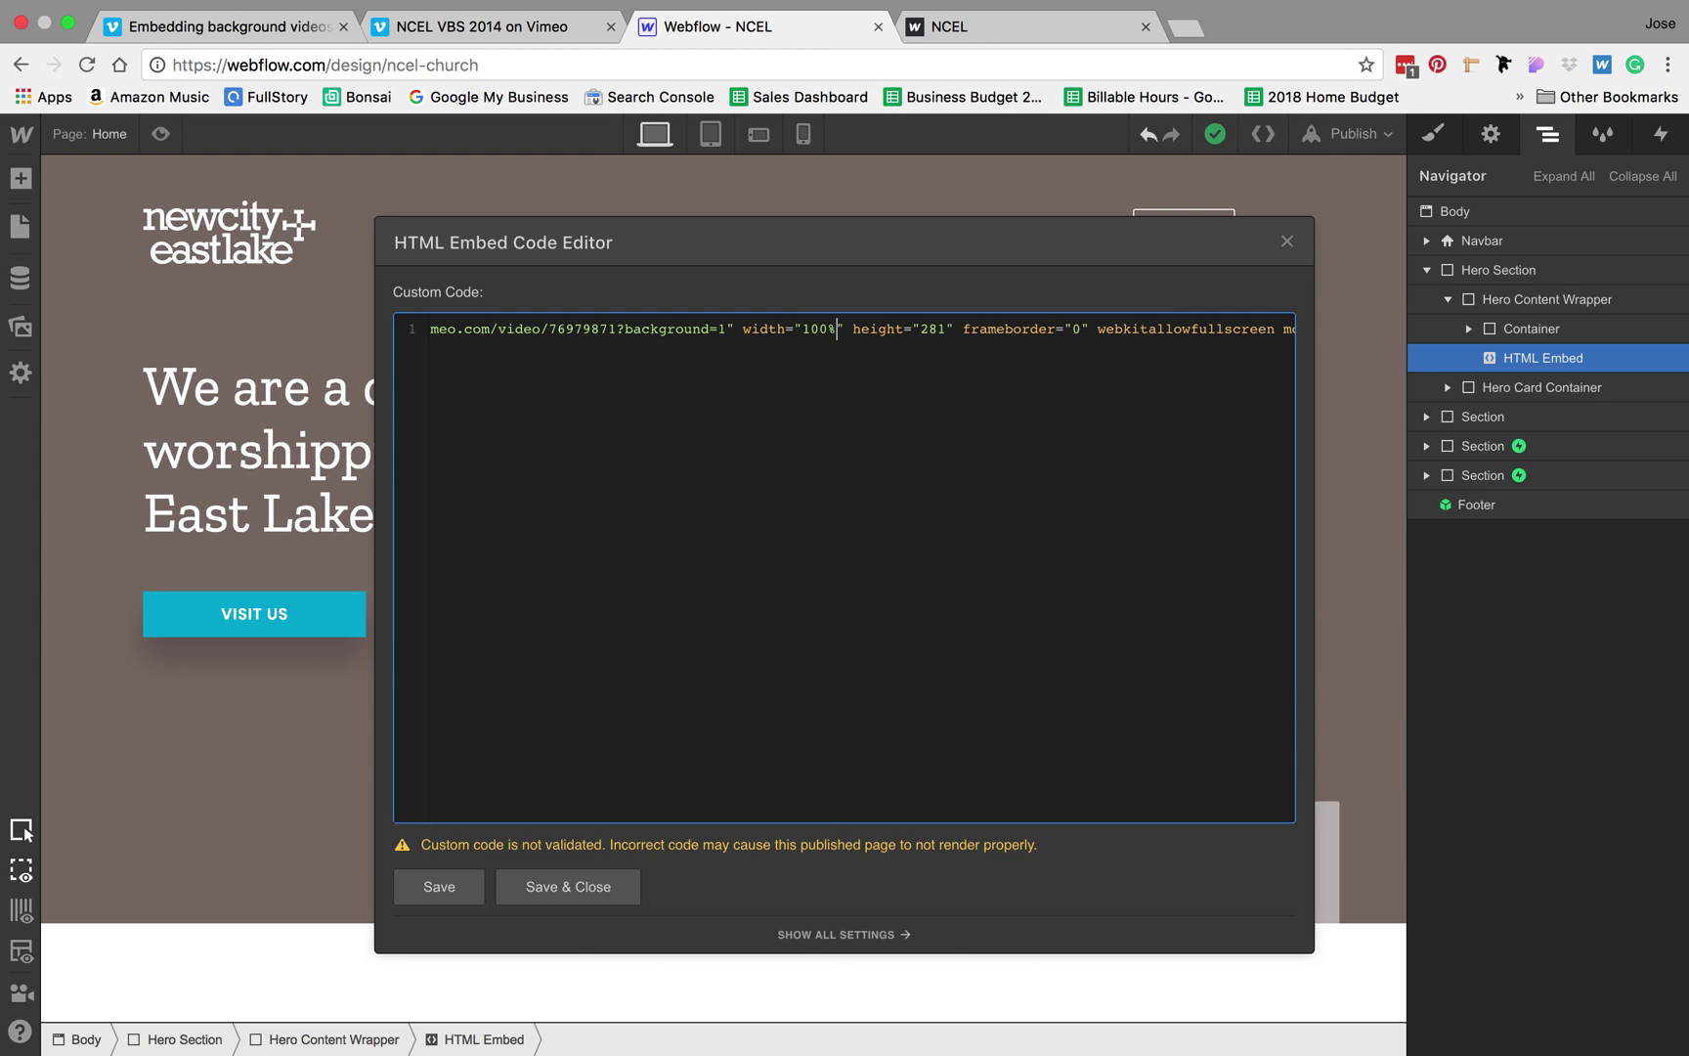
{"action": "key", "text": "BackSpace"}
{"action": "key", "text": "BackSpace"}
{"action": "key", "text": "BackSpace"}
{"action": "type", "text": "100%"}
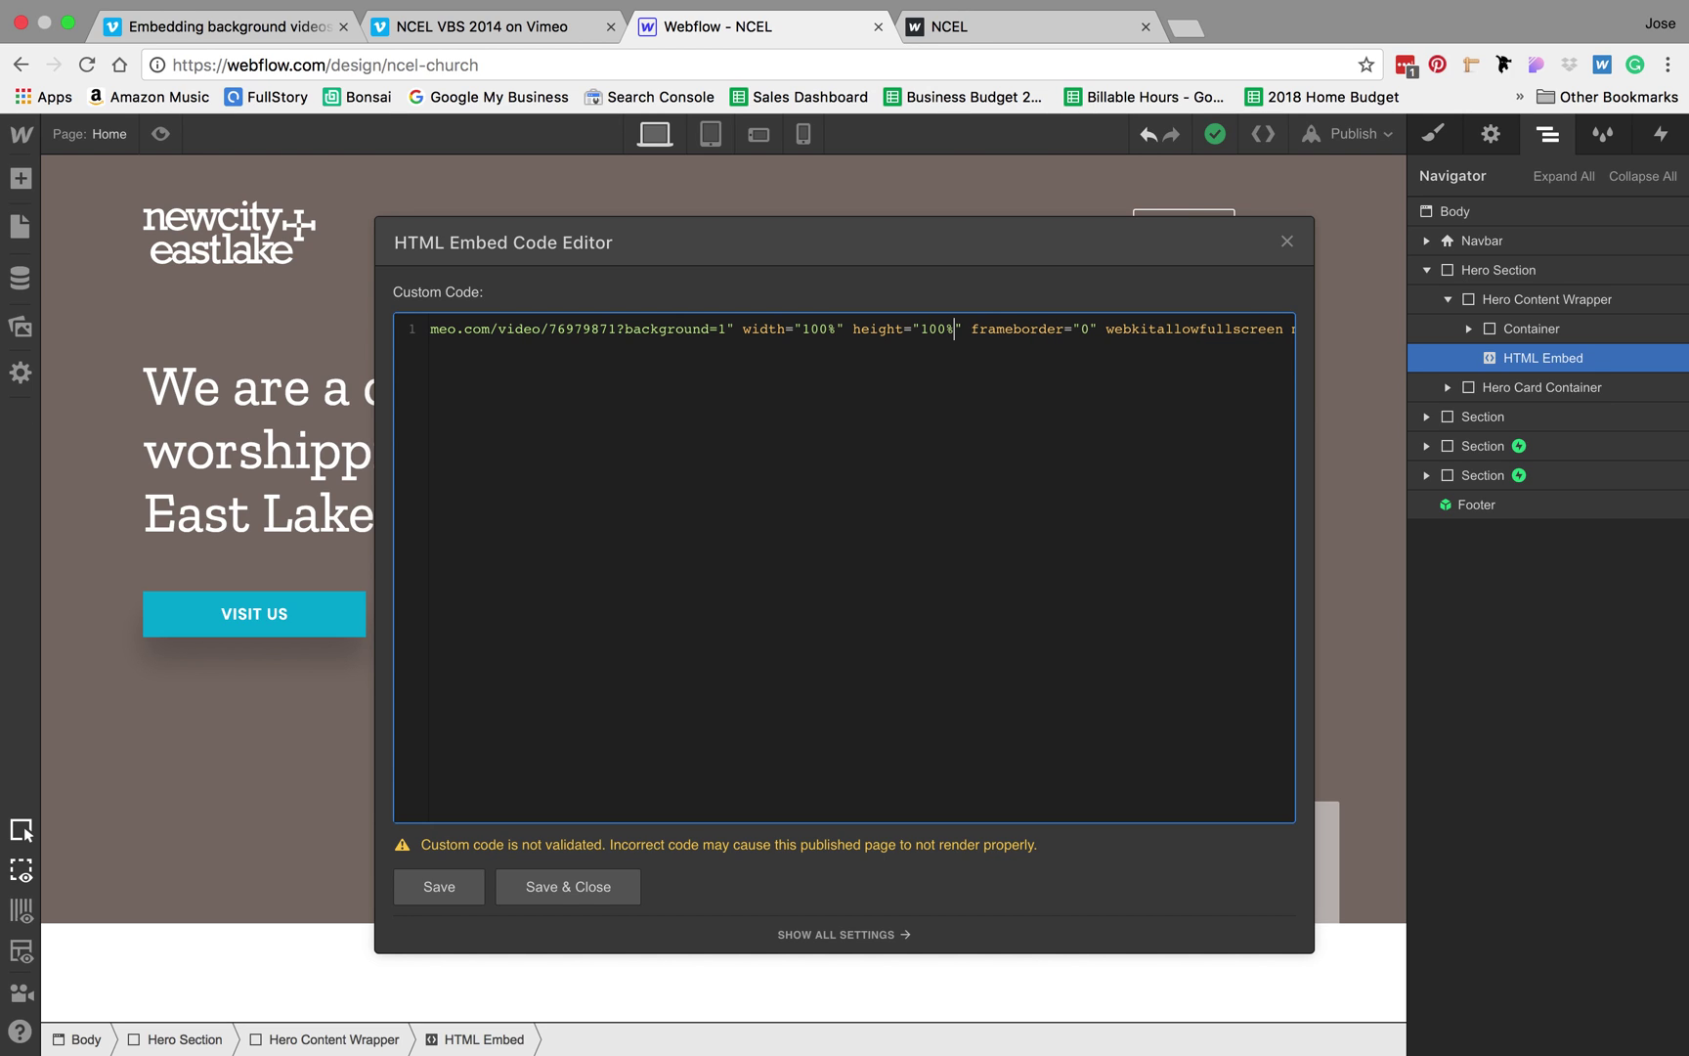
{"action": "double_click", "coordinate": [598, 330]}
{"action": "left_click", "coordinate": [496, 27]}
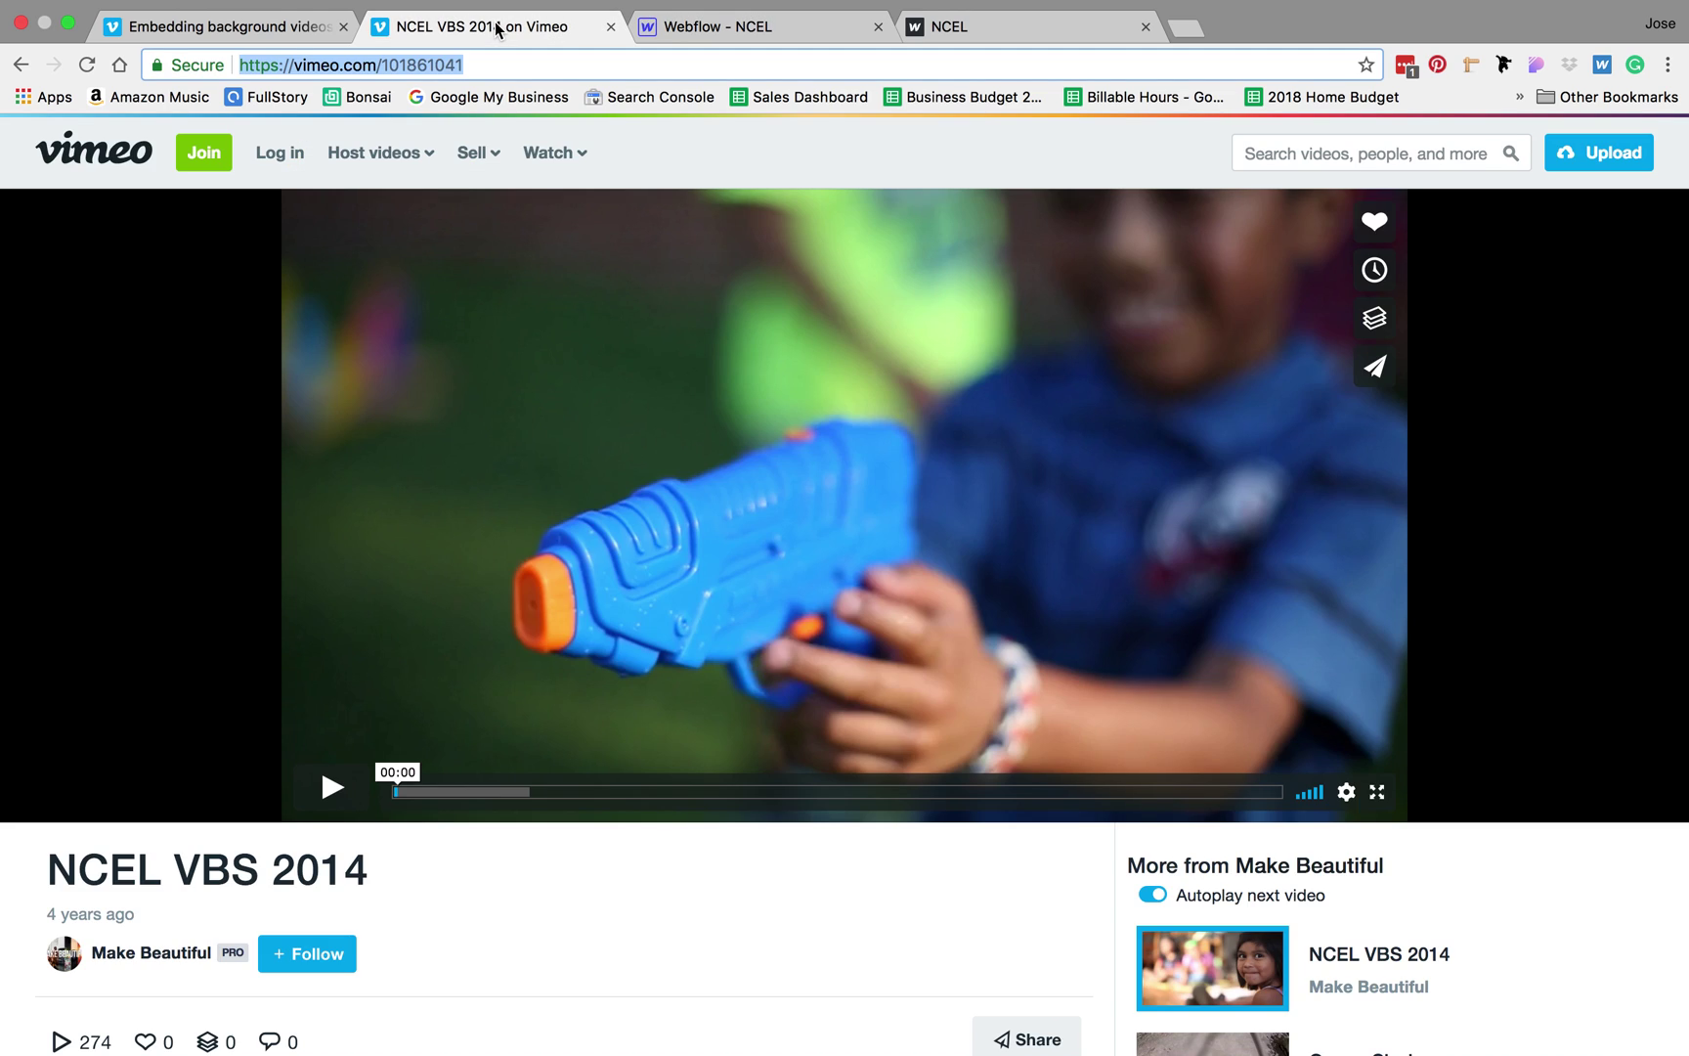
Swap in video ID 101861041 from the NCEL VBS 2014 URL and save the embed
{"action": "double_click", "coordinate": [415, 62]}
{"action": "key", "text": "ctrl+c"}
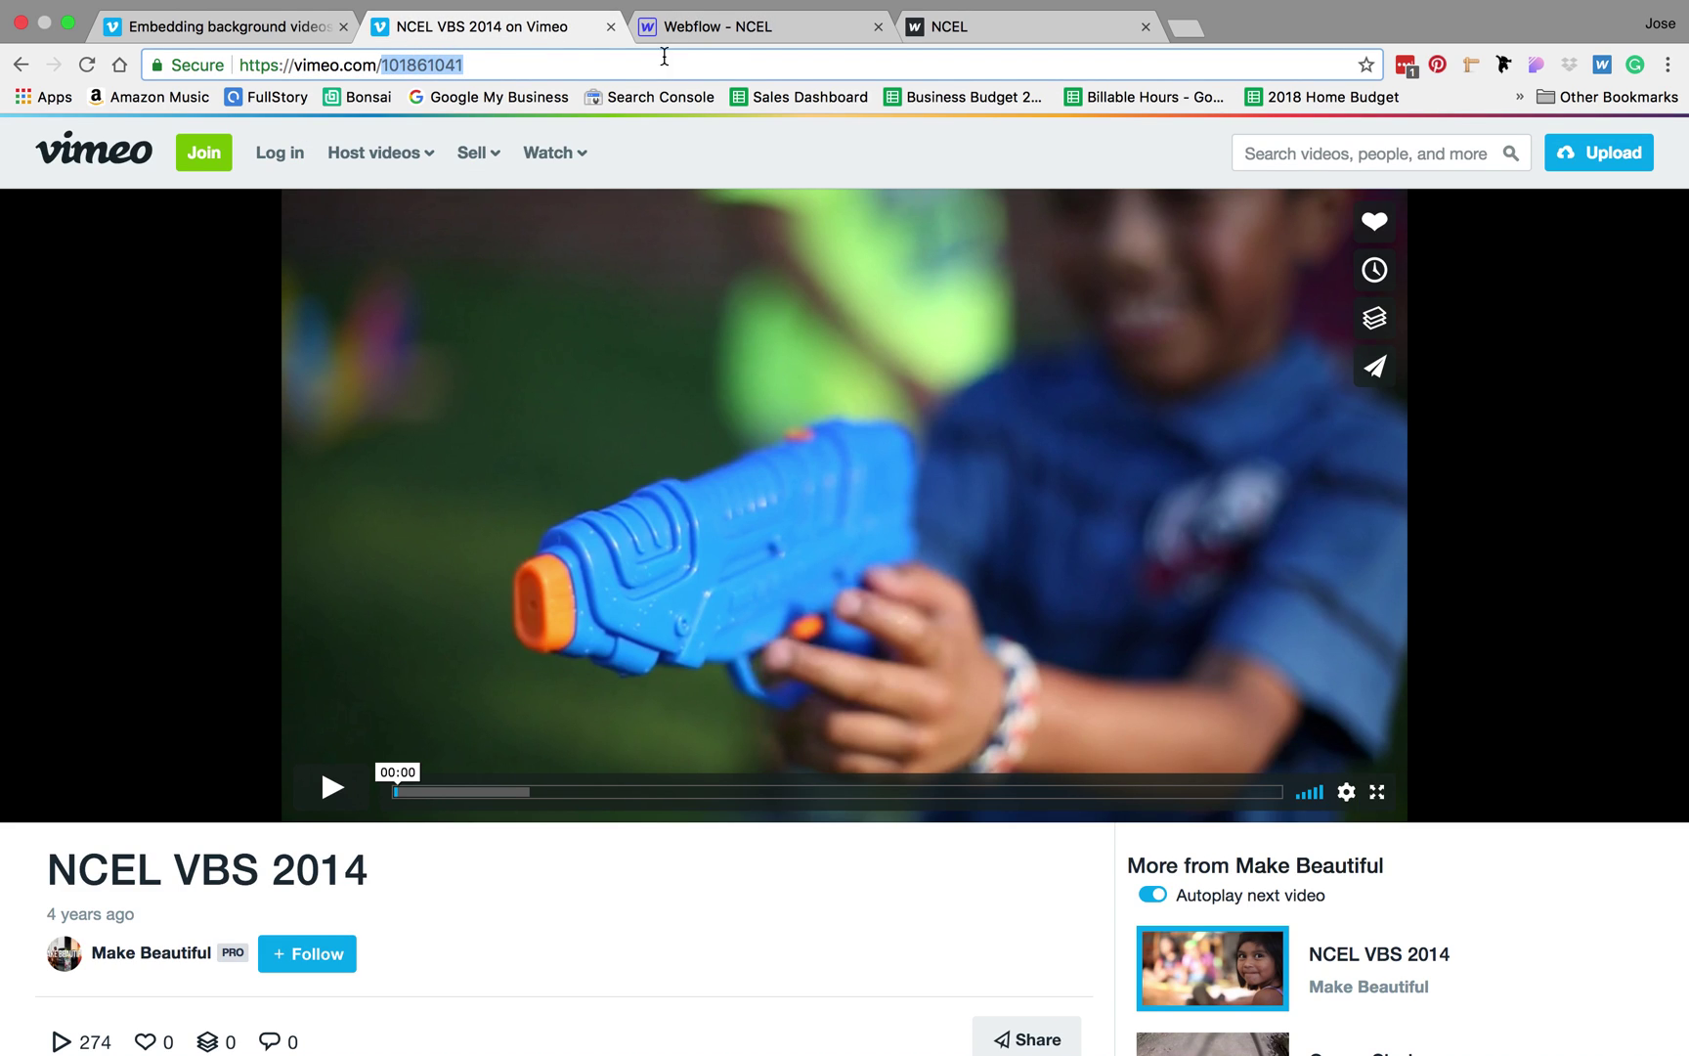
{"action": "left_click", "coordinate": [740, 30]}
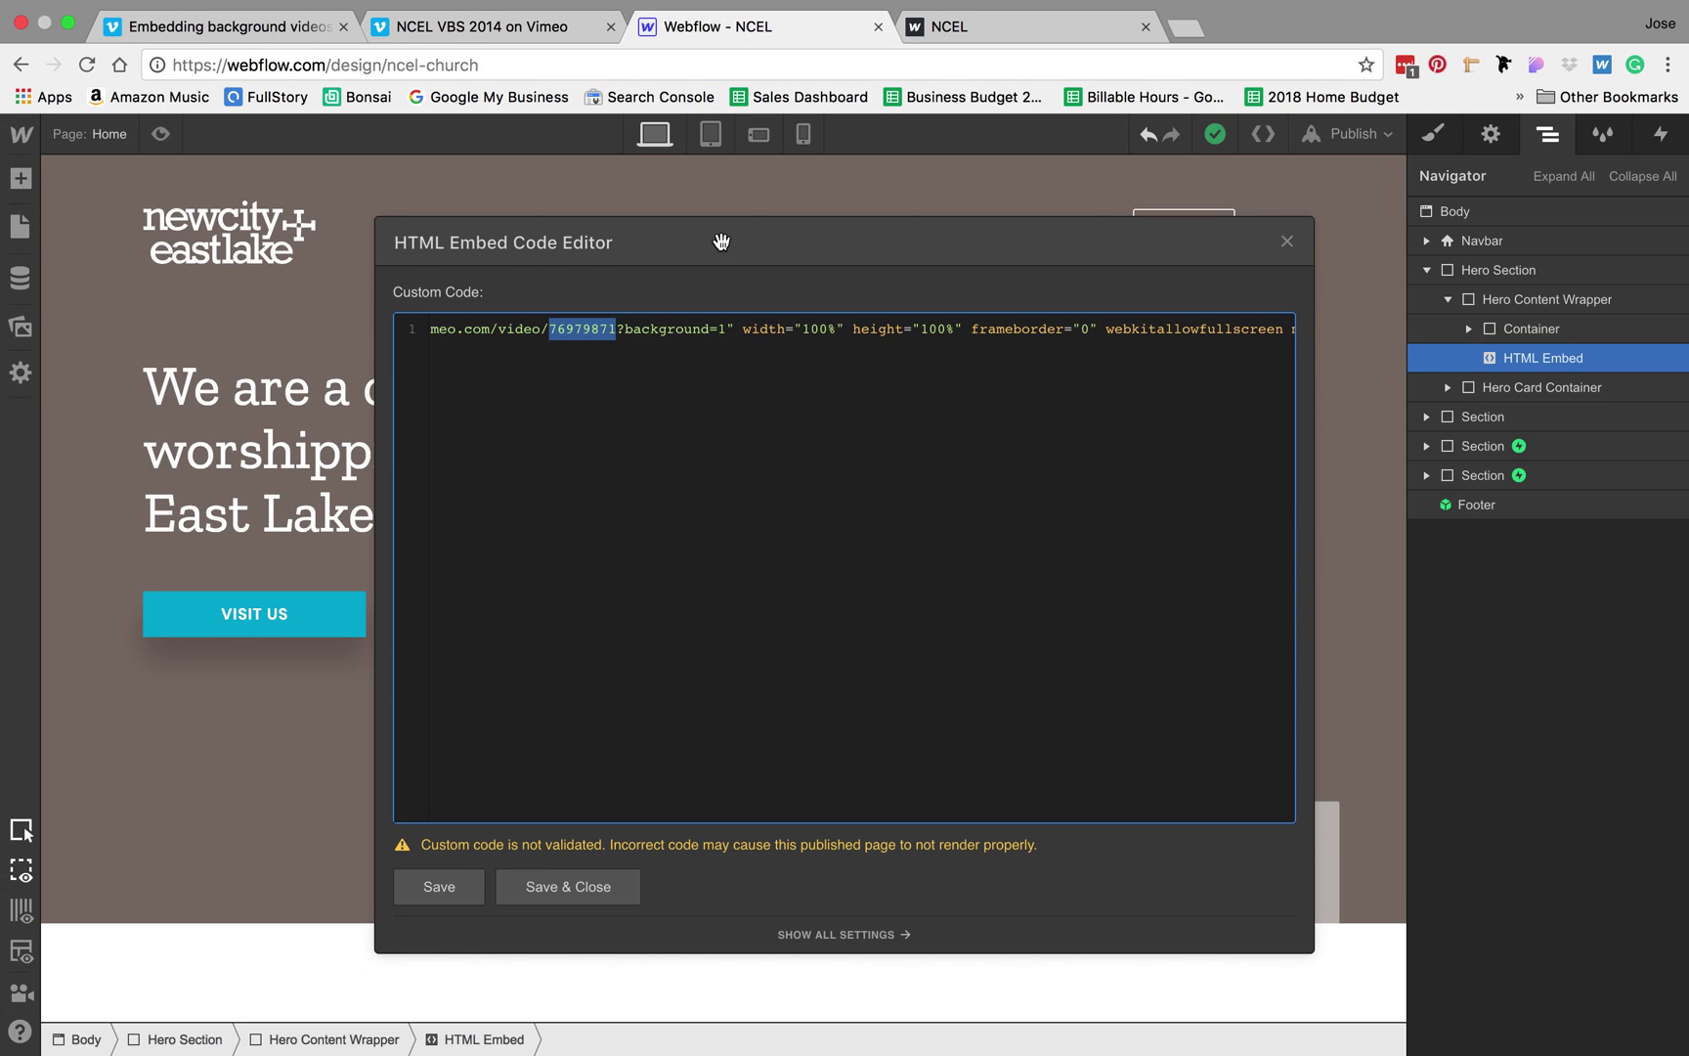
{"action": "key", "text": "ctrl+v"}
{"action": "left_click", "coordinate": [555, 889]}
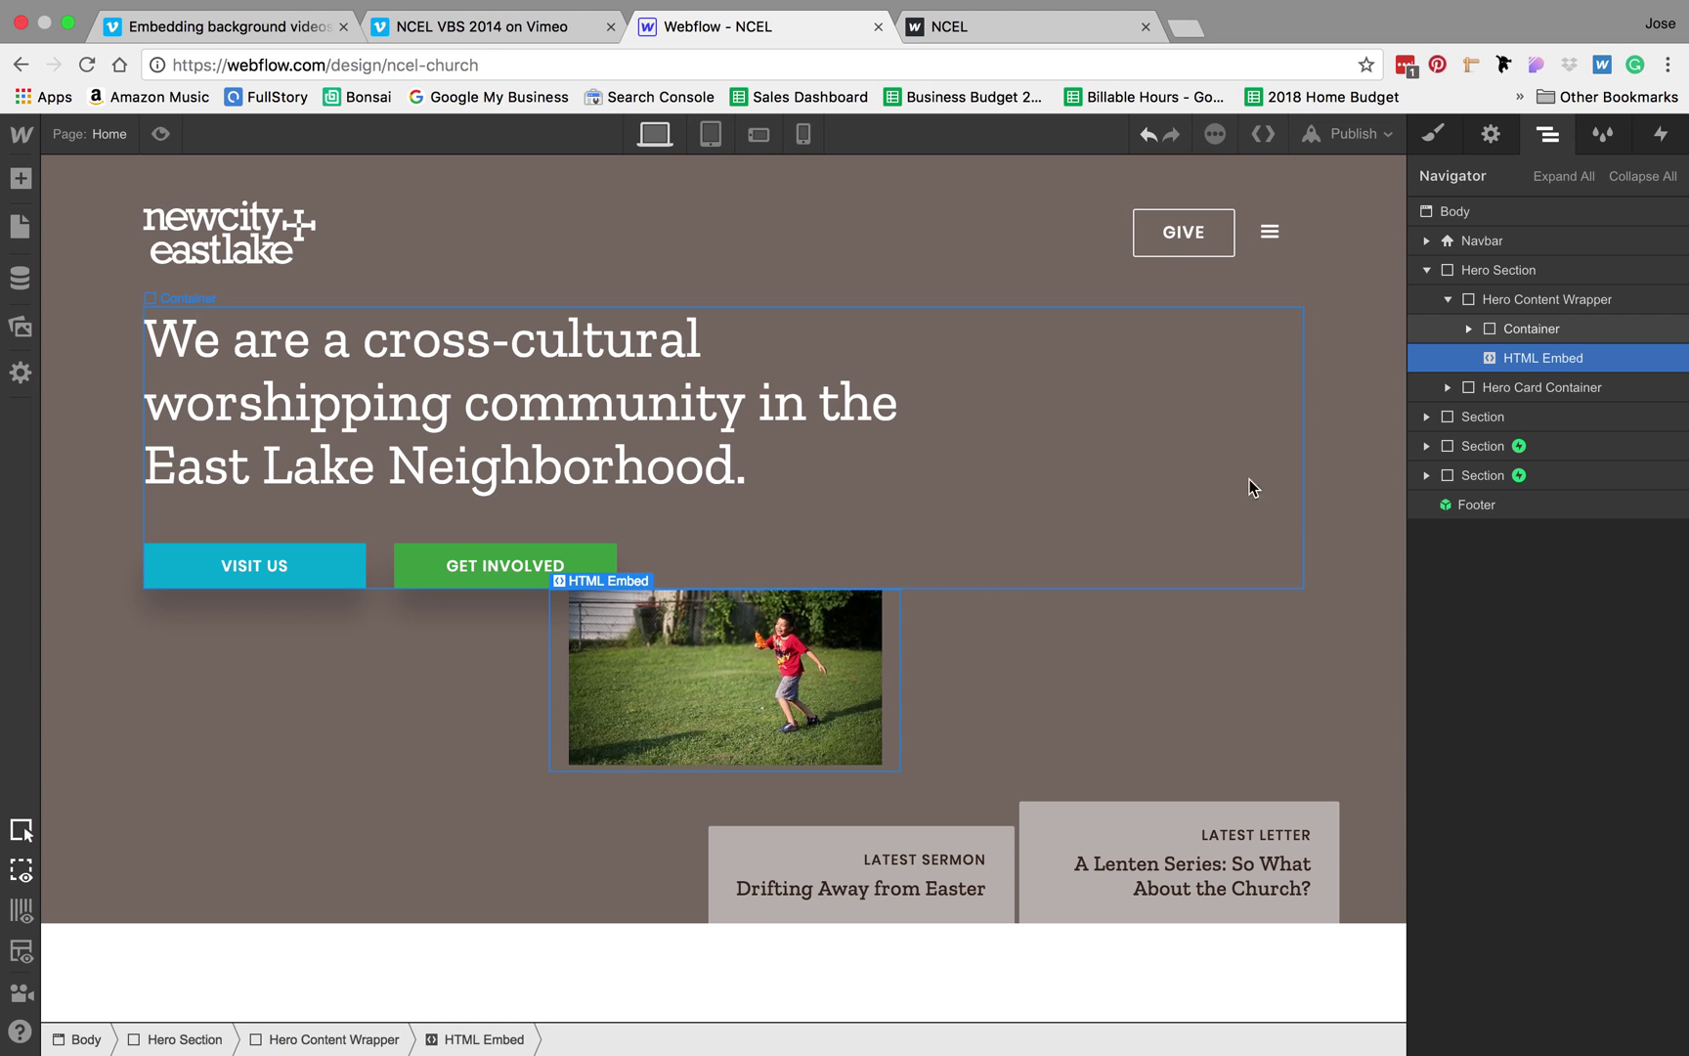
Create and apply the new class 'video embed 2' on the HTML Embed
{"action": "left_click", "coordinate": [1443, 129]}
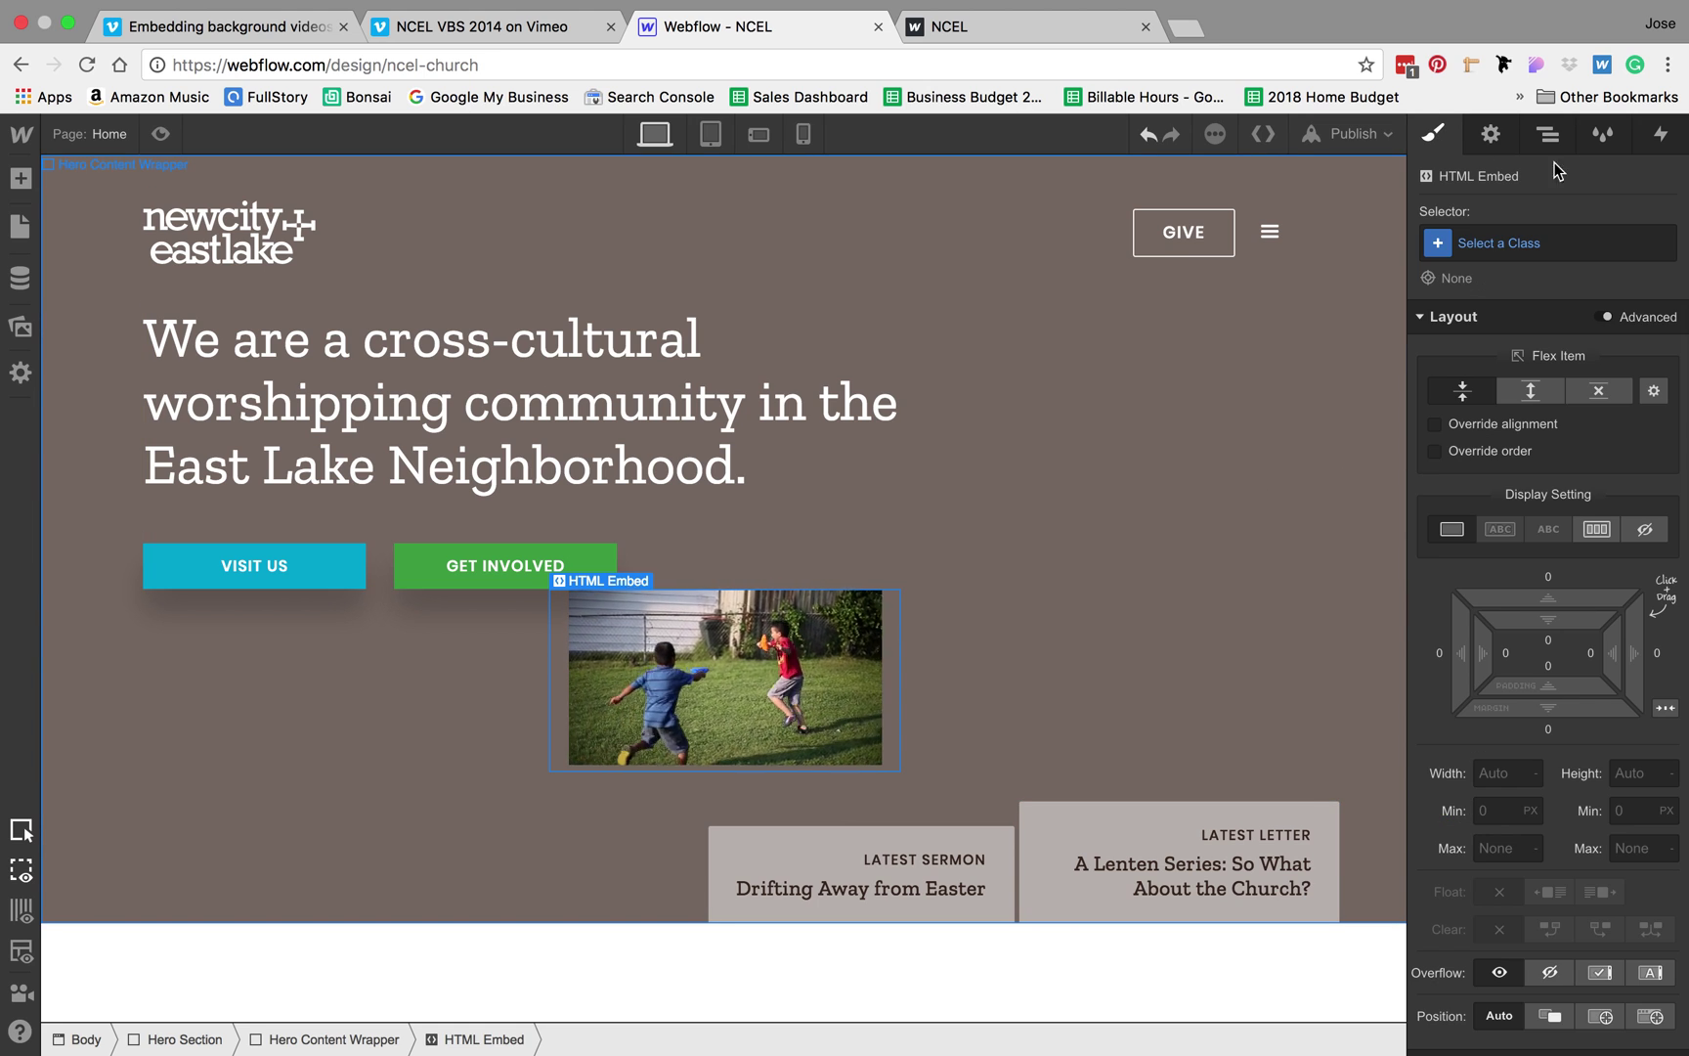
{"action": "left_click", "coordinate": [1572, 235]}
{"action": "type", "text": "em"}
{"action": "key", "text": "BackSpace"}
{"action": "key", "text": "BackSpace"}
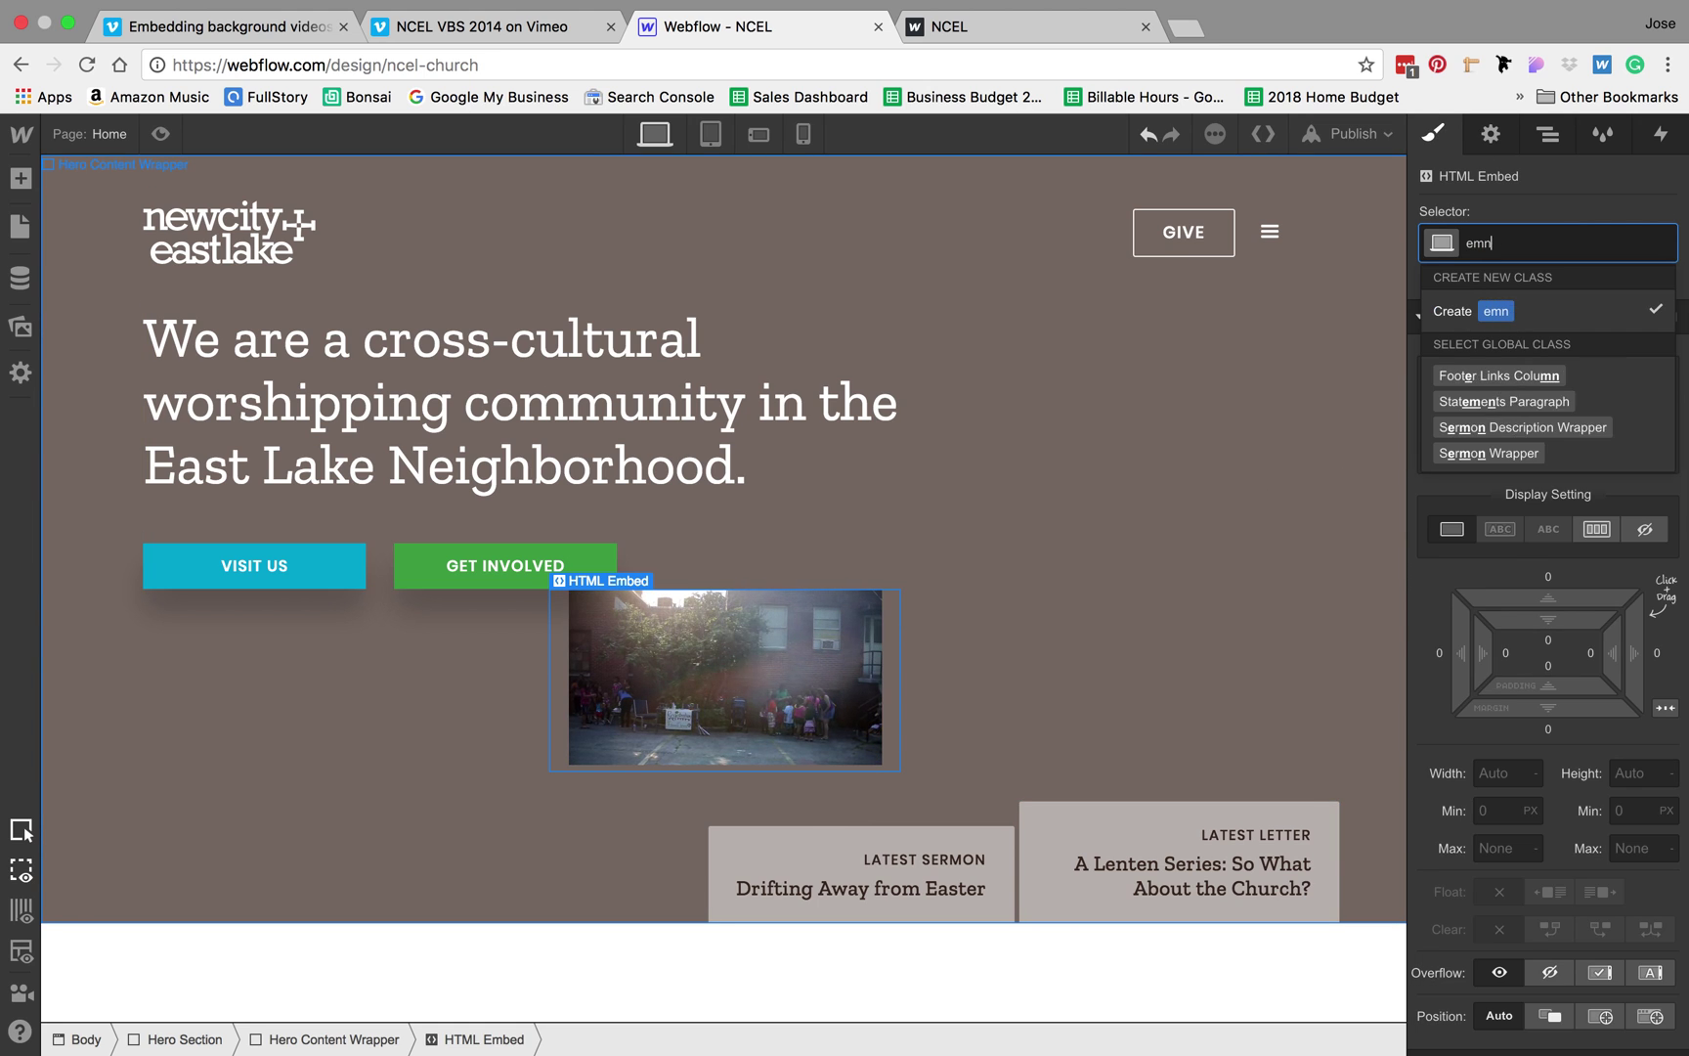
{"action": "type", "text": "video emn"}
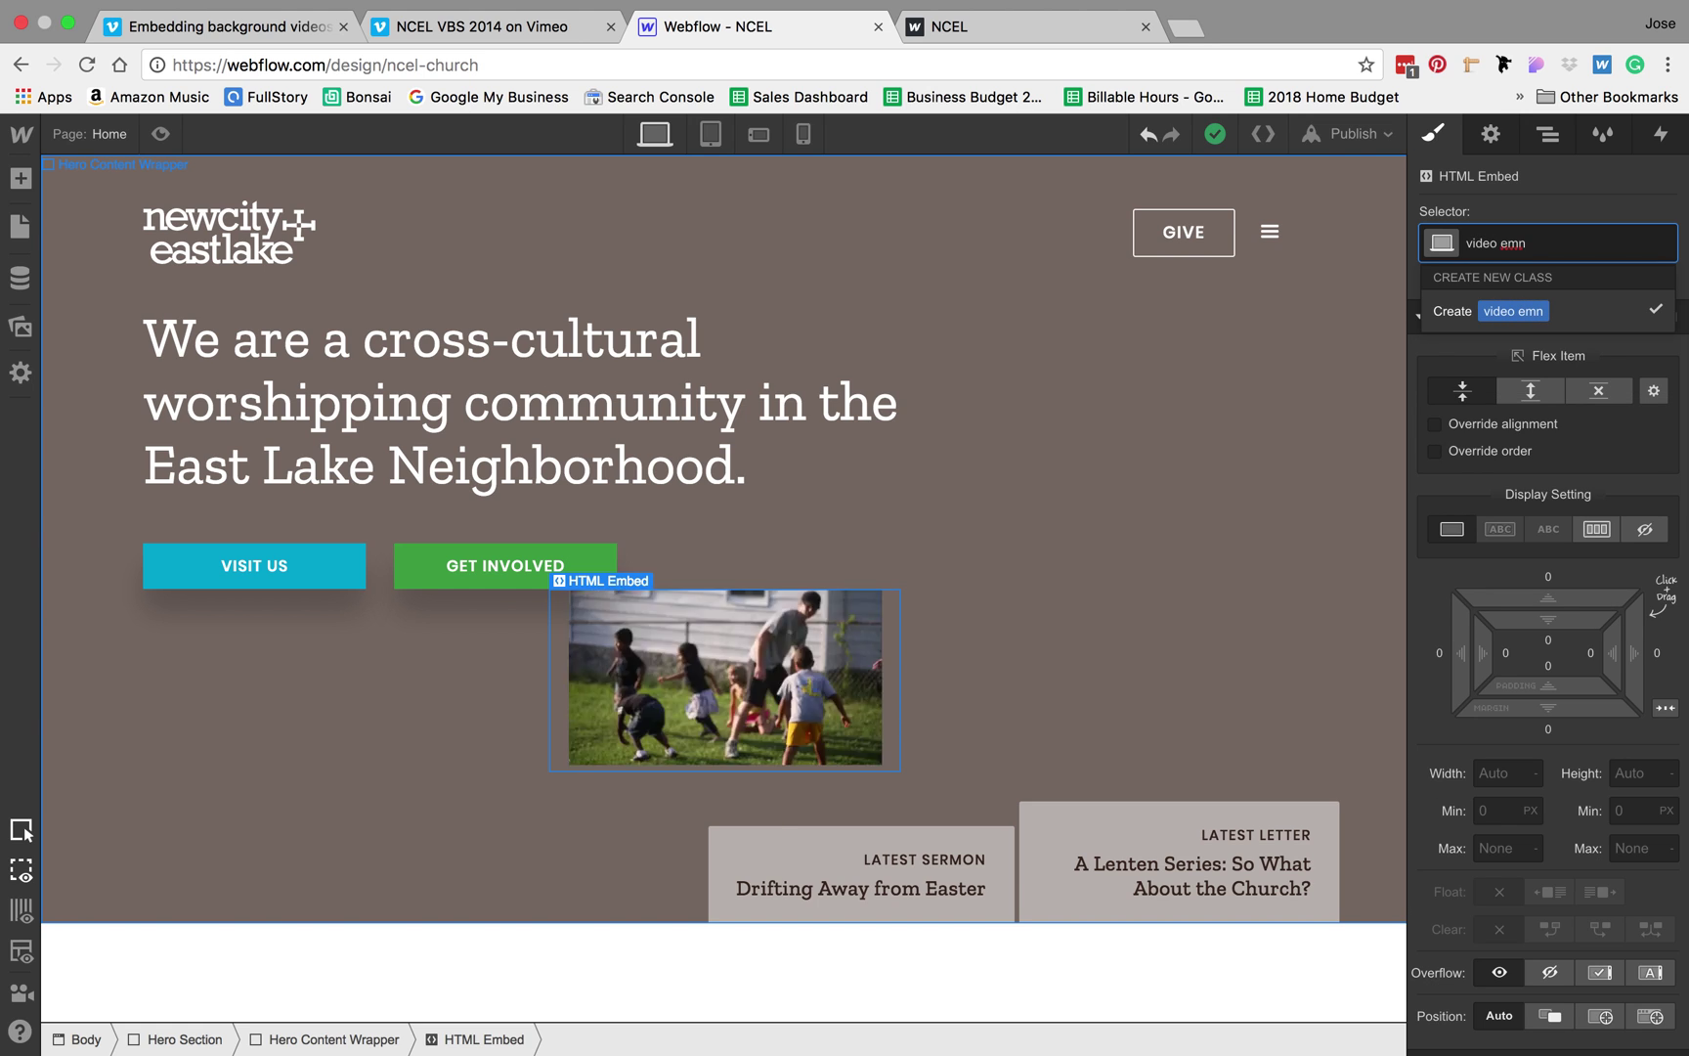
{"action": "key", "text": "BackSpace"}
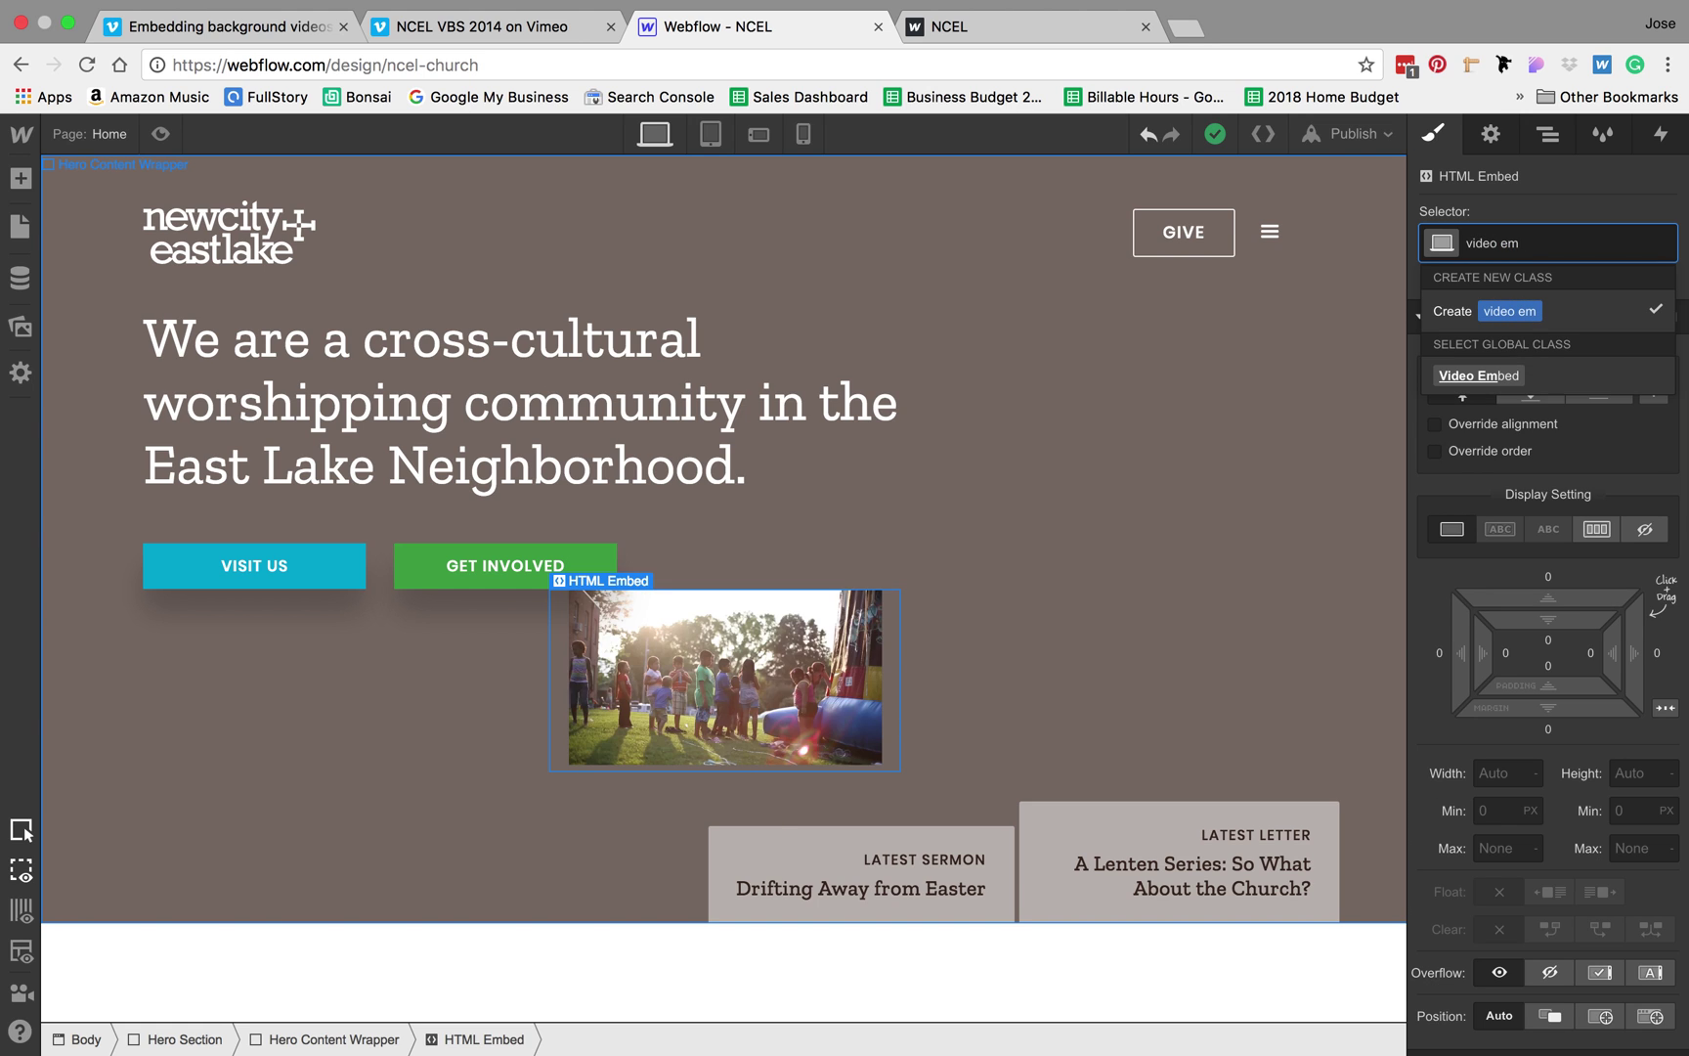
{"action": "type", "text": "bed 2"}
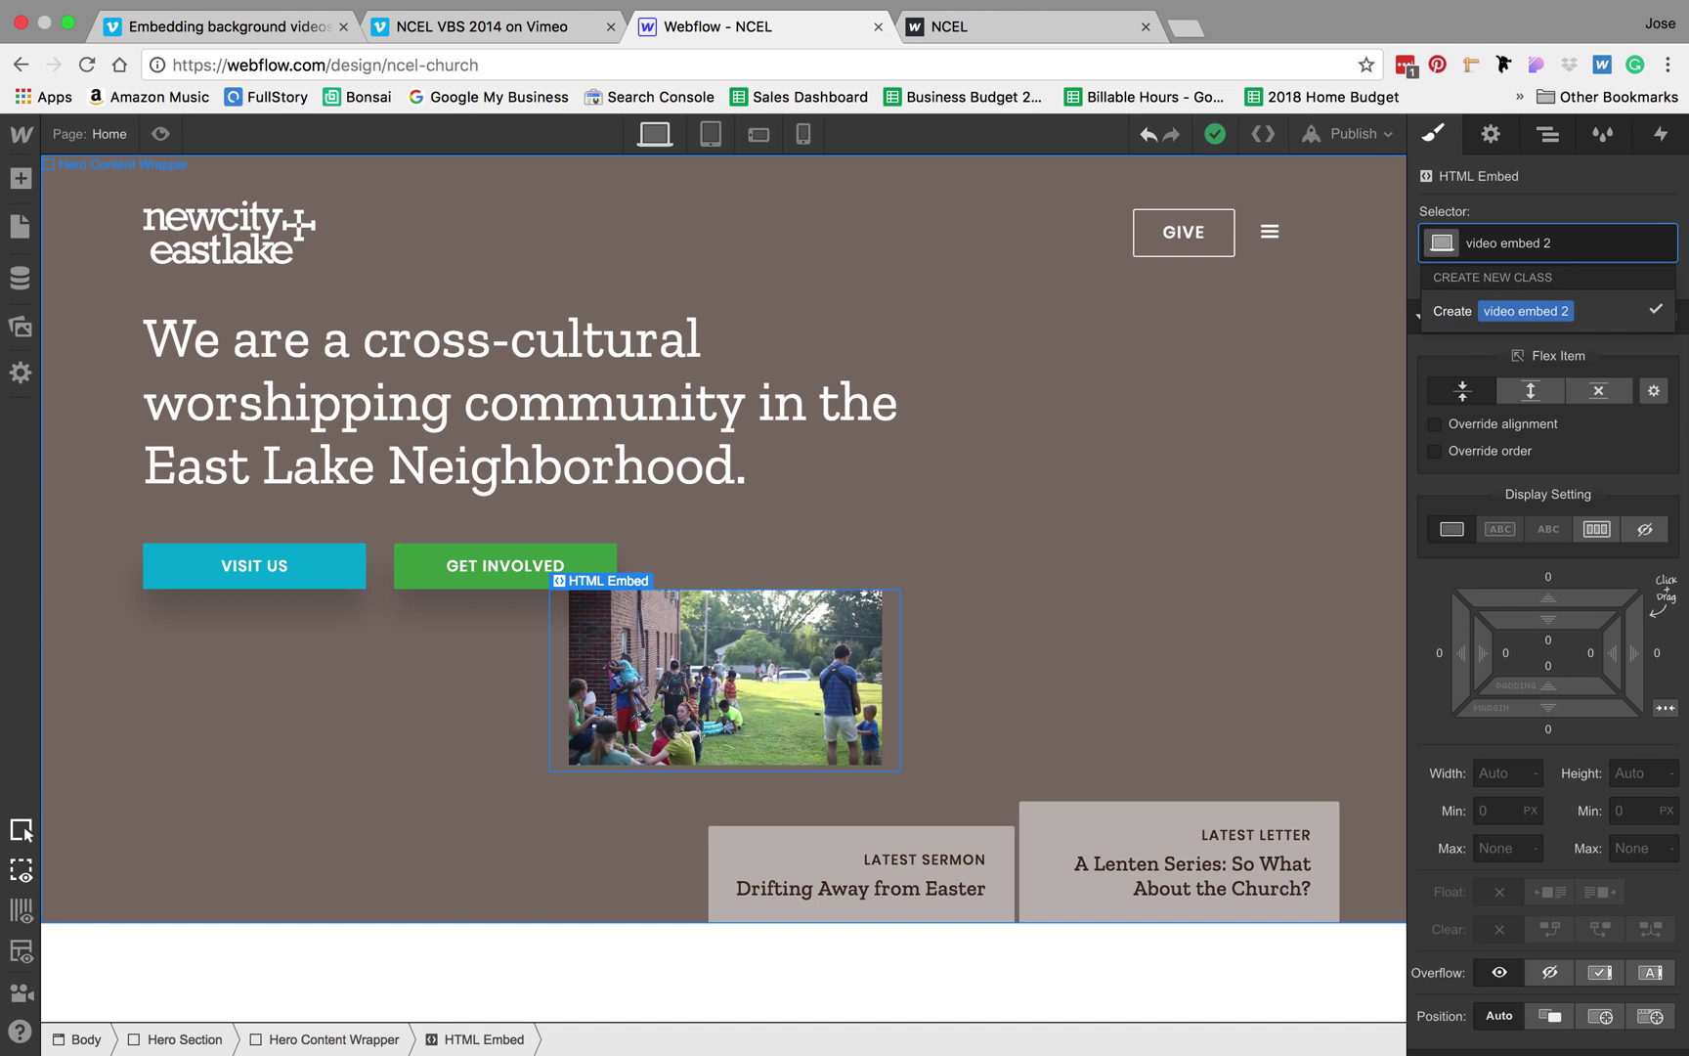
{"action": "key", "text": "Return"}
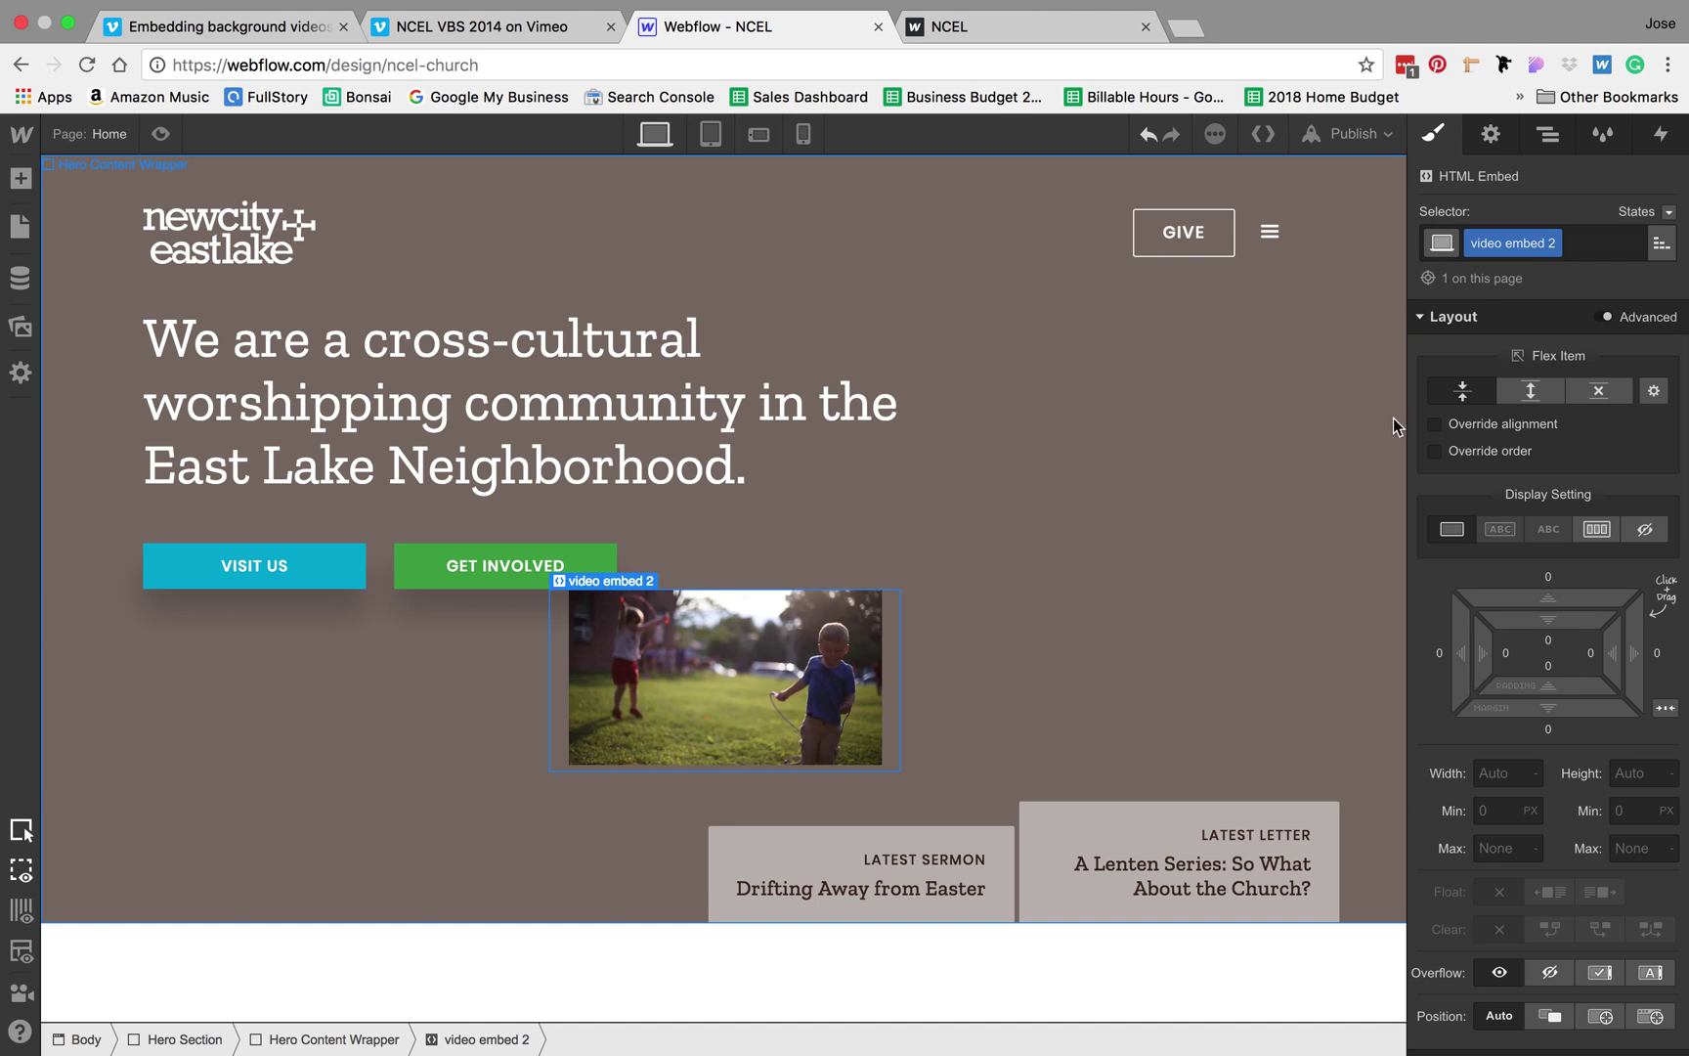
Set the video embed 2 class to 100% width and 100% height
{"action": "scroll", "coordinate": [1382, 564], "scroll_direction": "down", "scroll_amount": 1}
{"action": "scroll", "coordinate": [1381, 563], "scroll_direction": "down", "scroll_amount": 1}
{"action": "scroll", "coordinate": [1381, 563], "scroll_direction": "up", "scroll_amount": 2}
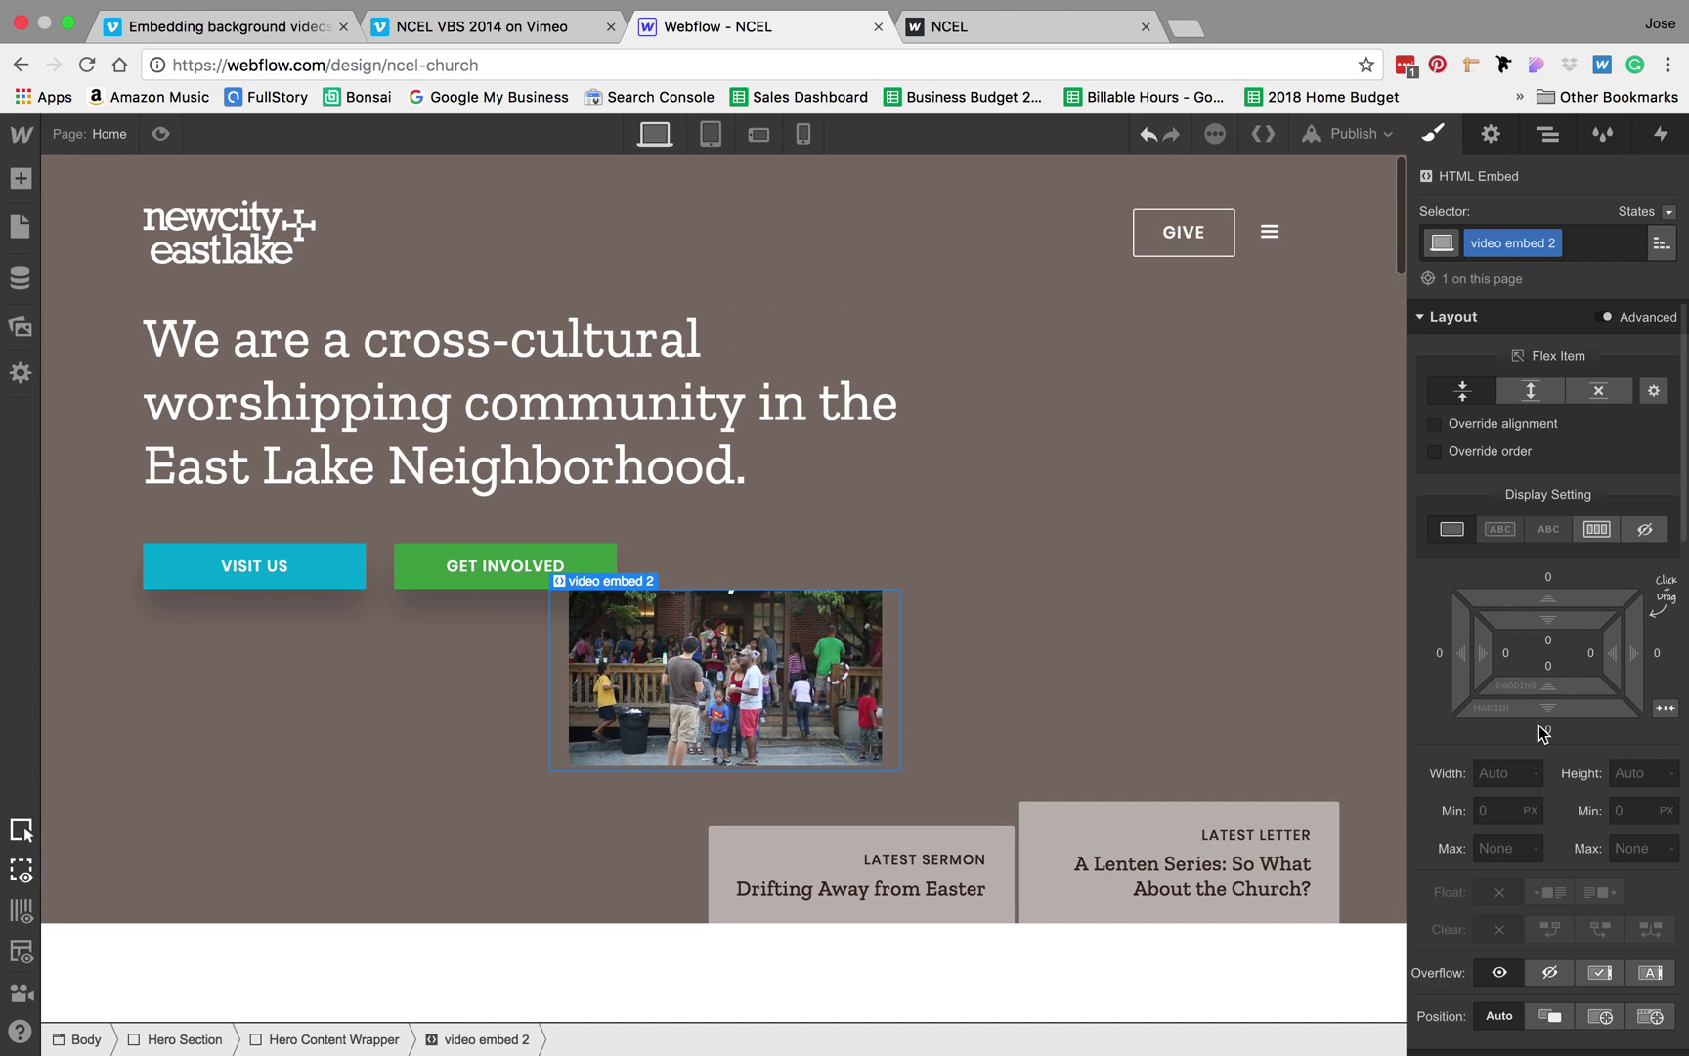
{"action": "left_click", "coordinate": [1497, 771]}
{"action": "type", "text": "100"}
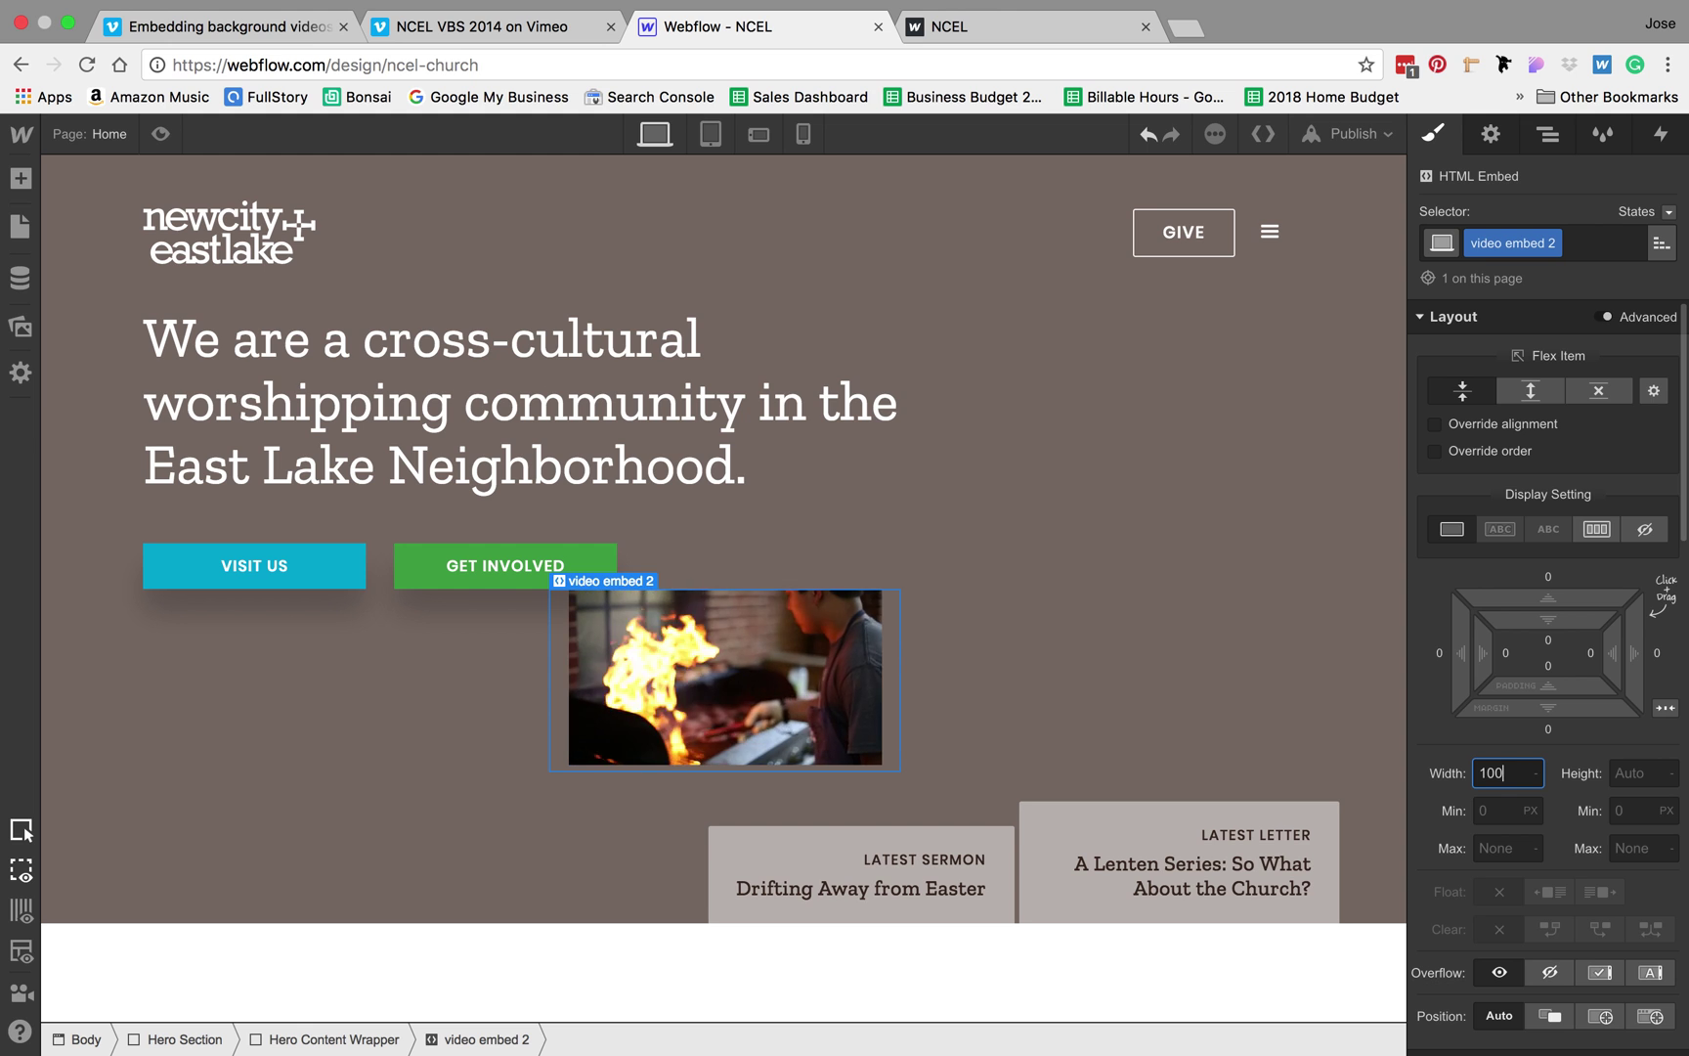
{"action": "key", "text": "Return"}
{"action": "left_click", "coordinate": [1642, 774]}
{"action": "type", "text": "1"}
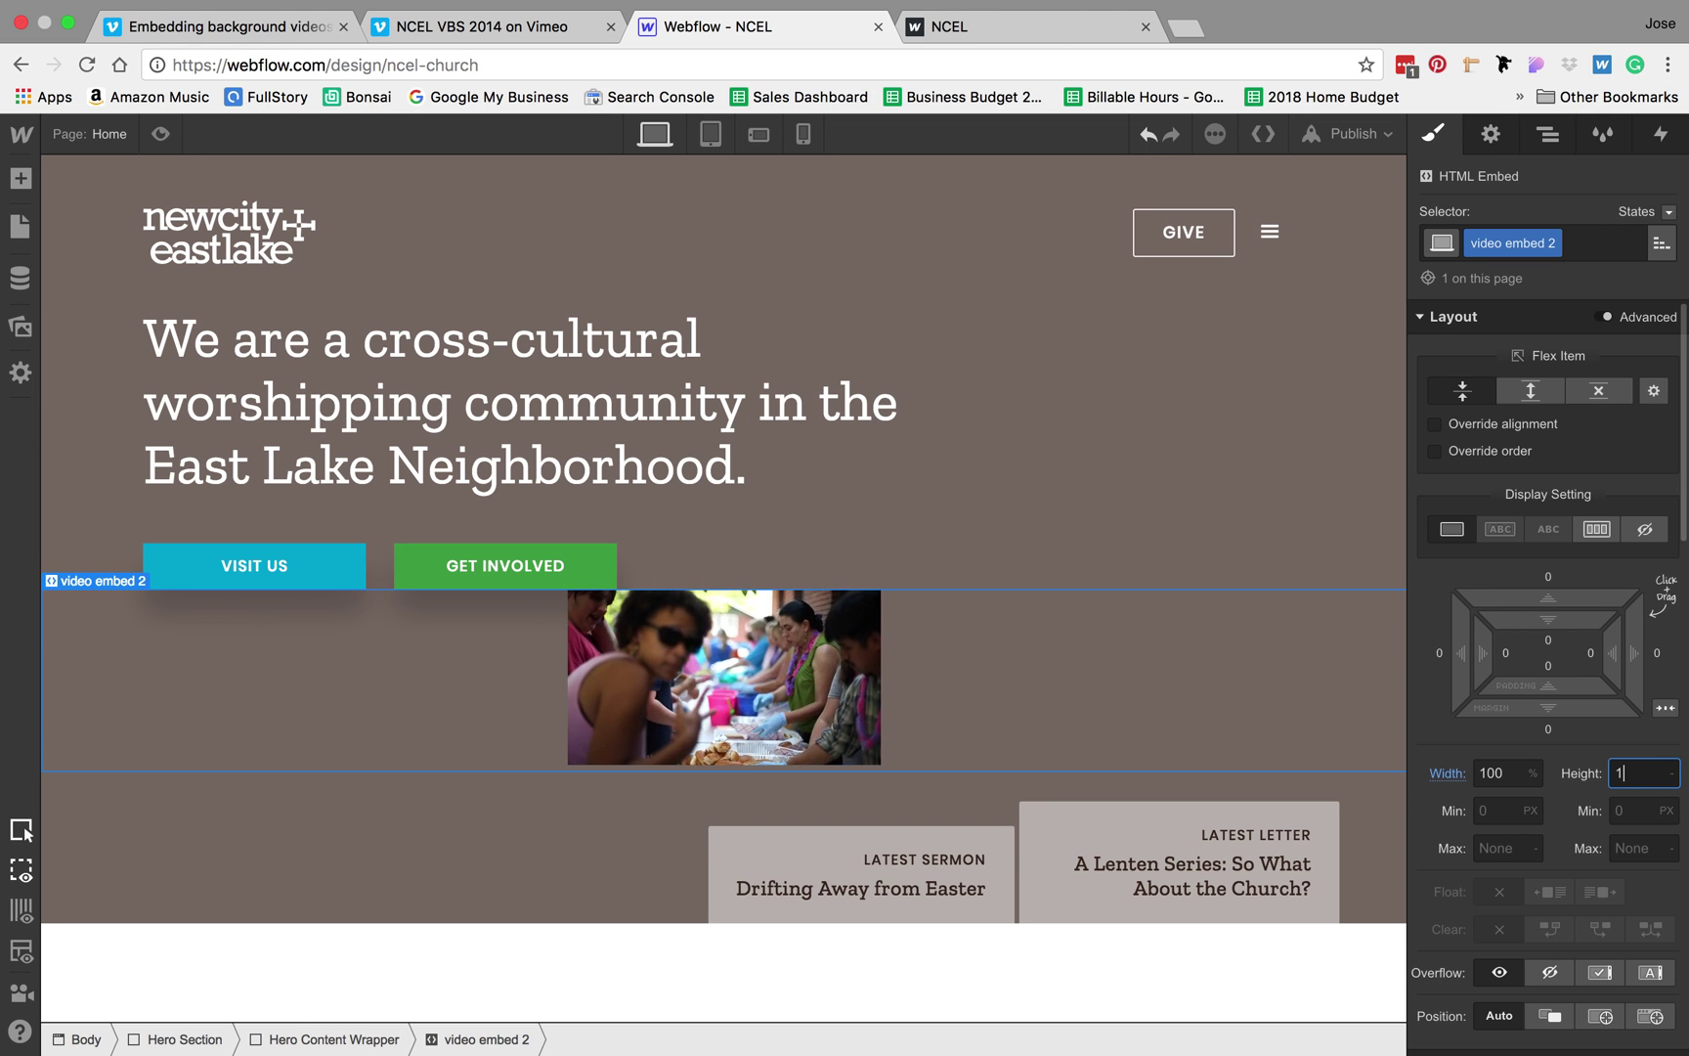
{"action": "type", "text": "00%"}
{"action": "key", "text": "Return"}
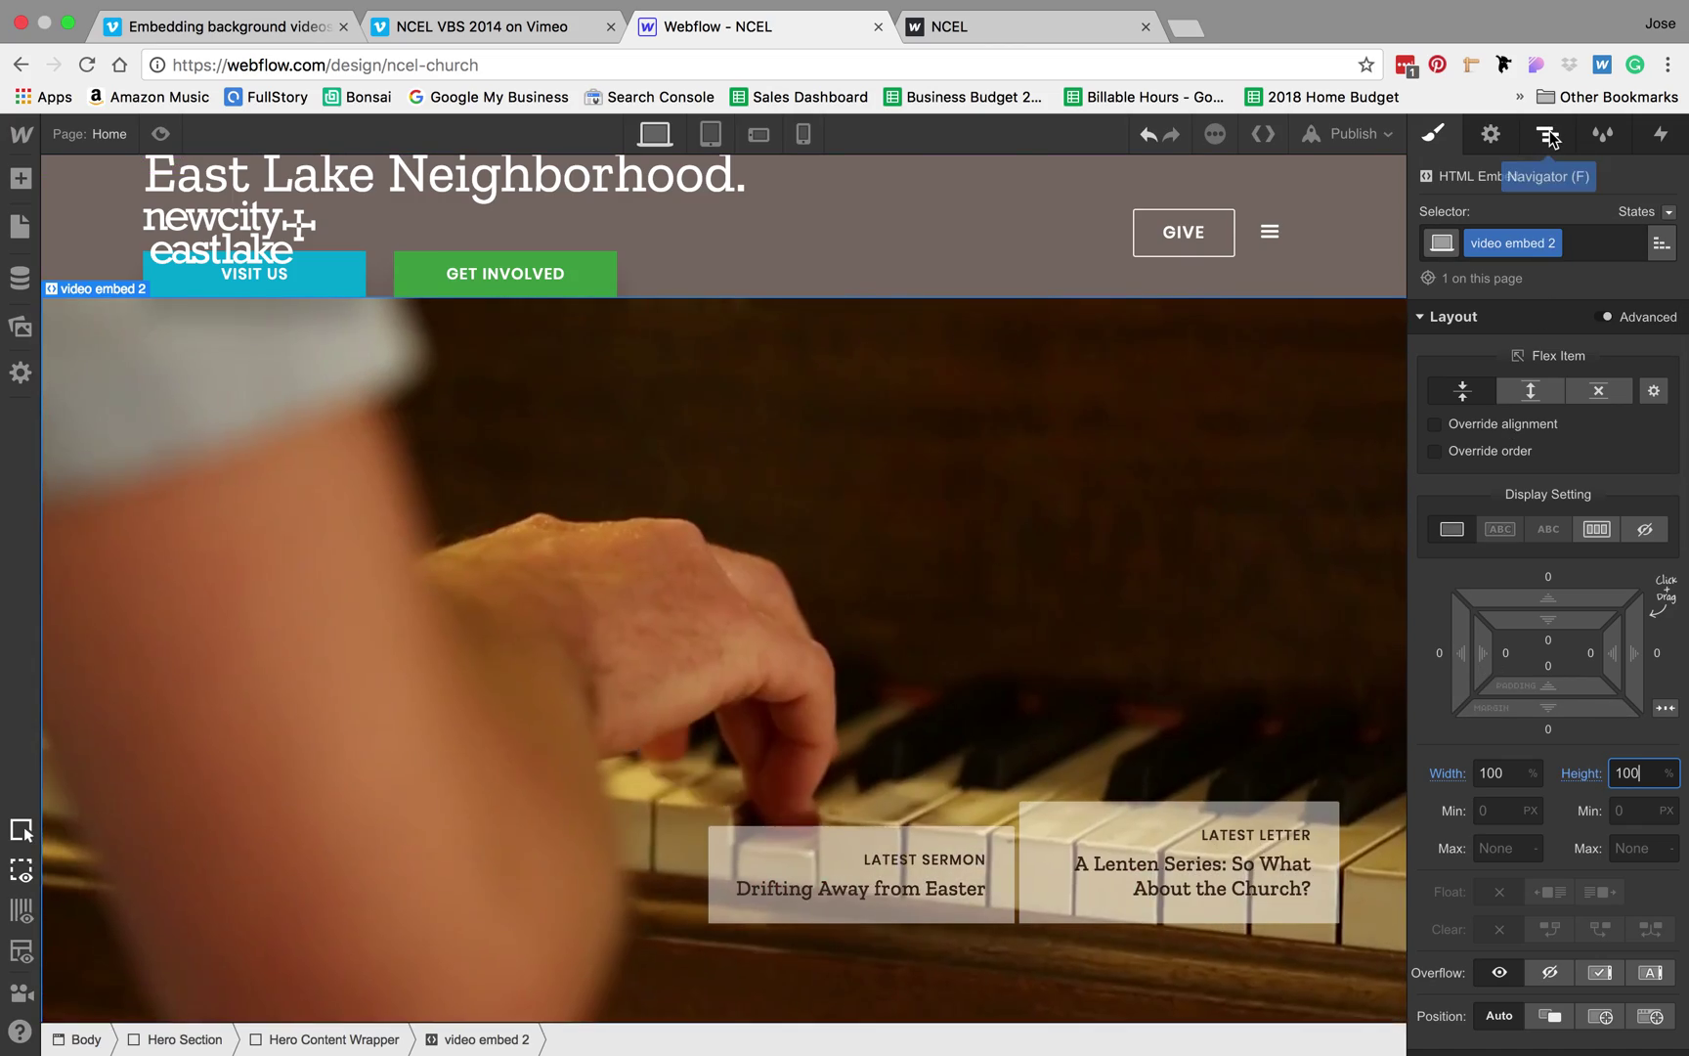
Go to the Navigator, come back to the embed's Style settings, and scroll through them
{"action": "left_click", "coordinate": [1550, 137]}
{"action": "key", "text": "s"}
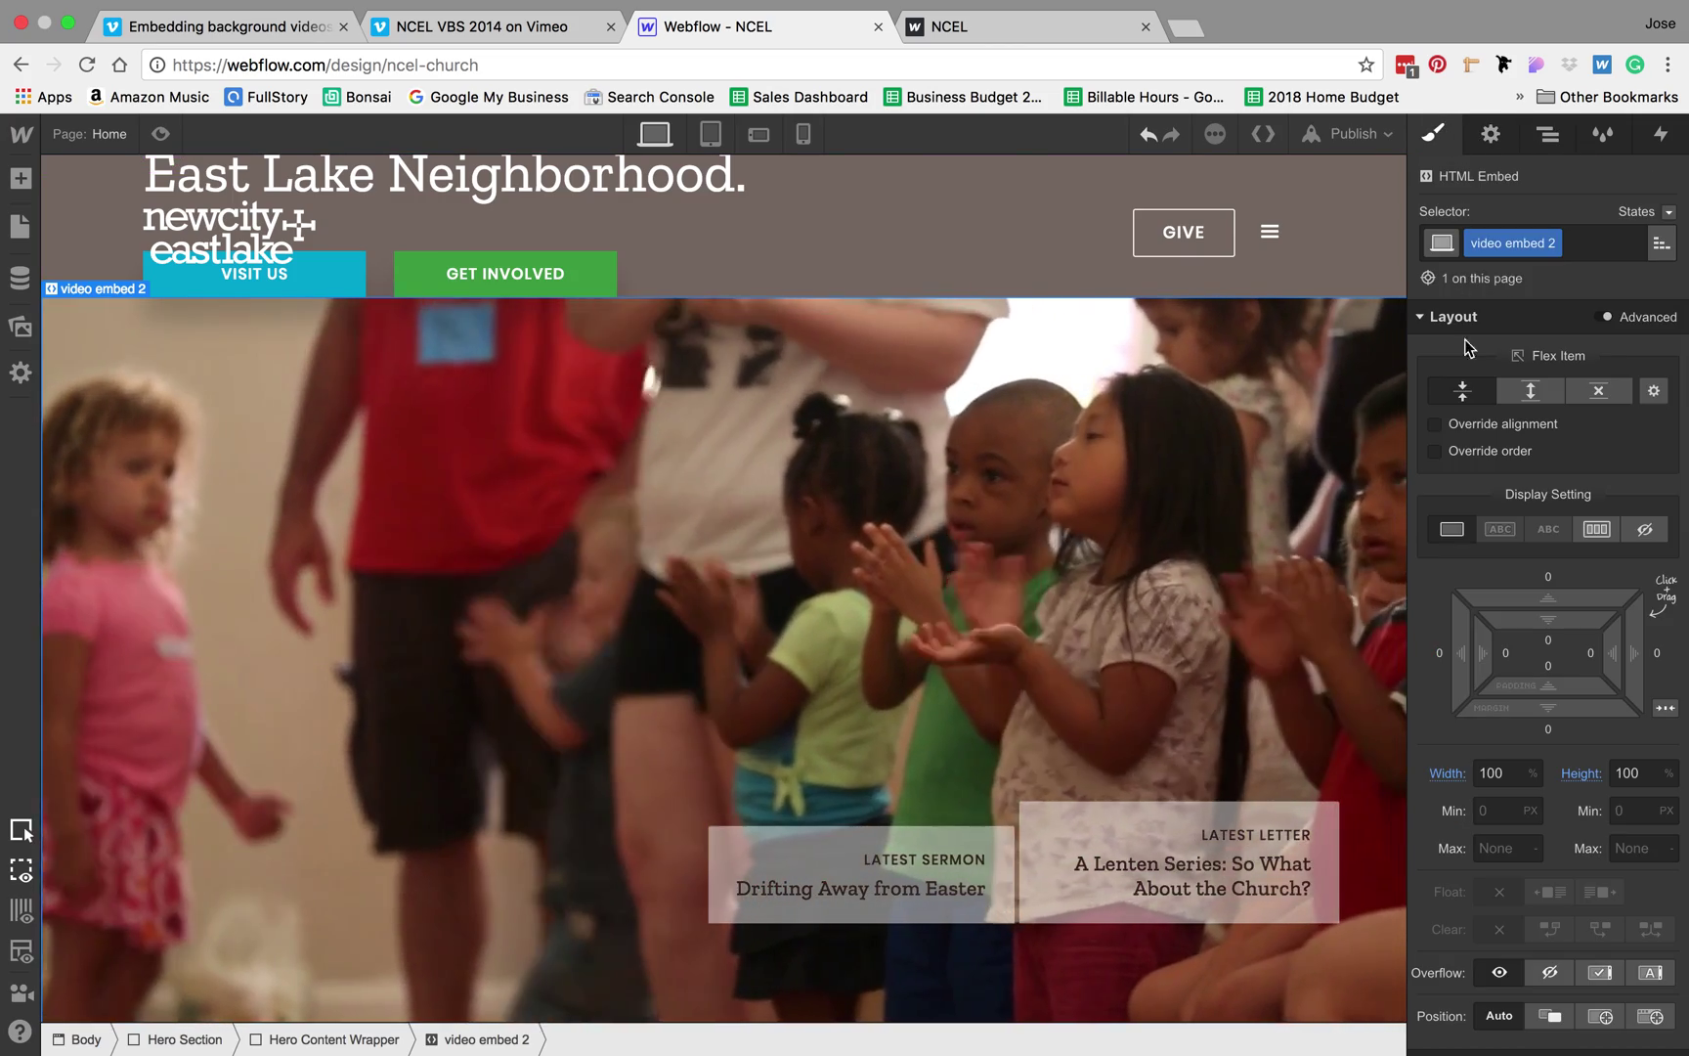
{"action": "scroll", "coordinate": [1587, 614], "scroll_direction": "up", "scroll_amount": 1}
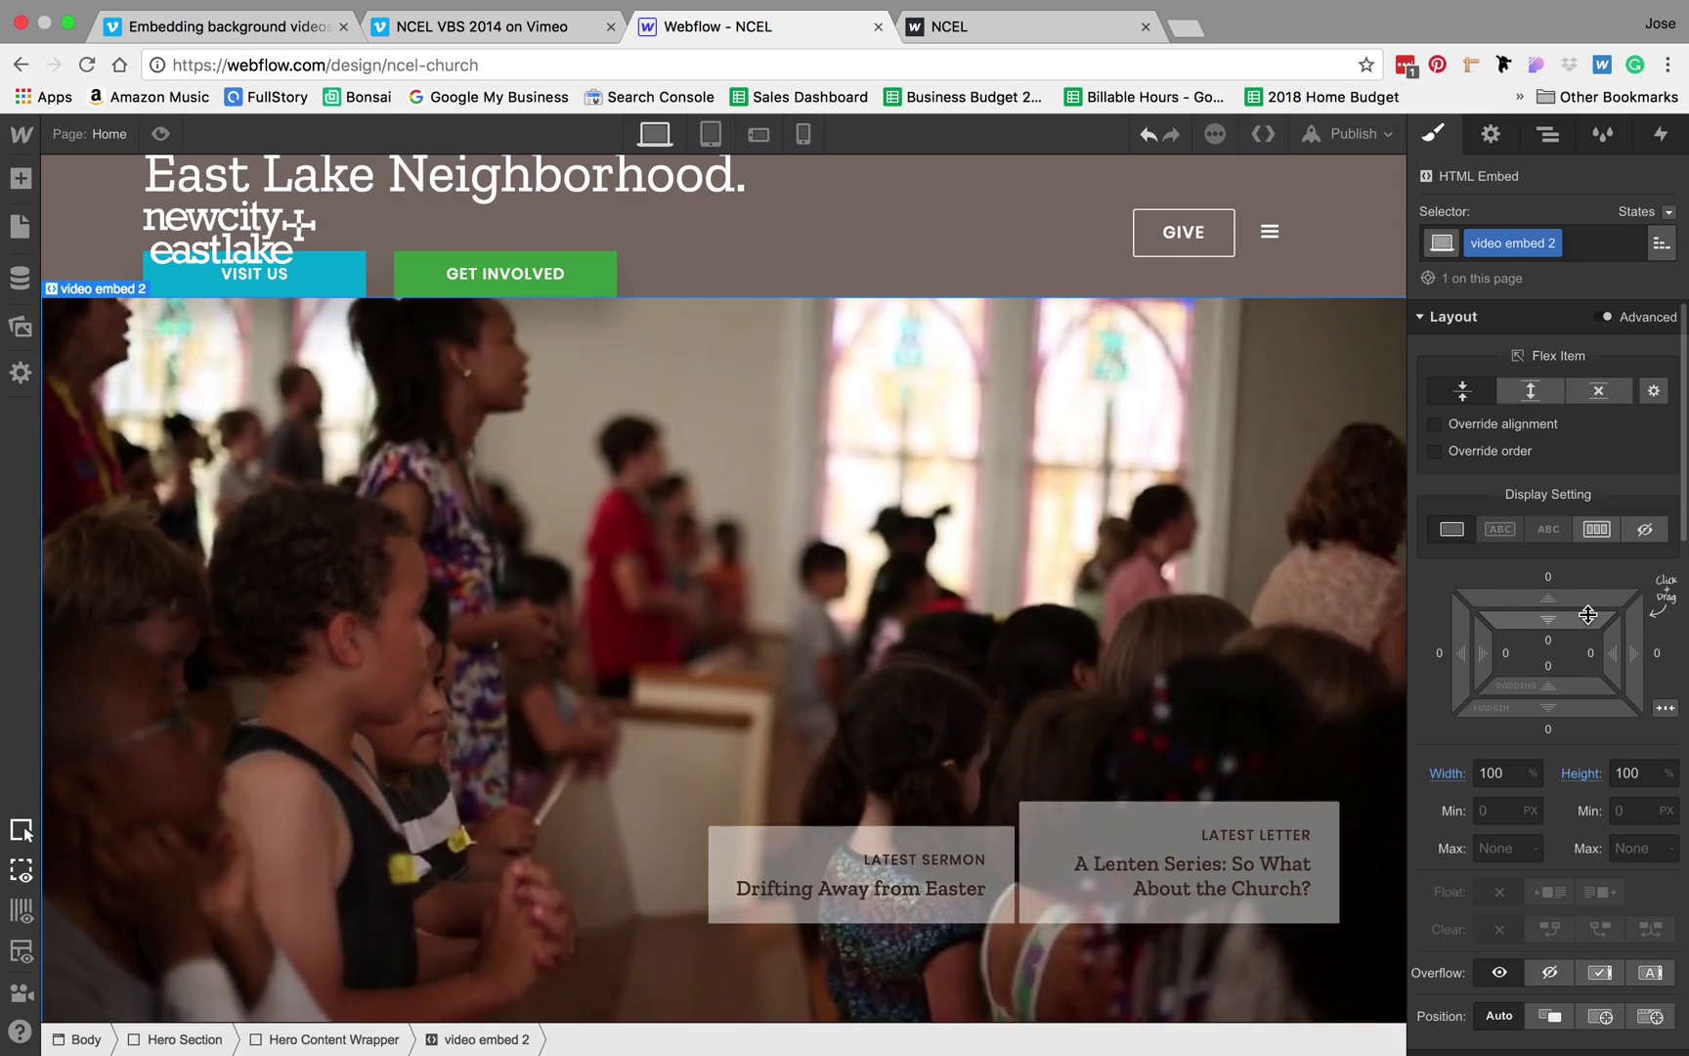
{"action": "scroll", "coordinate": [1588, 614], "scroll_direction": "down", "scroll_amount": 3}
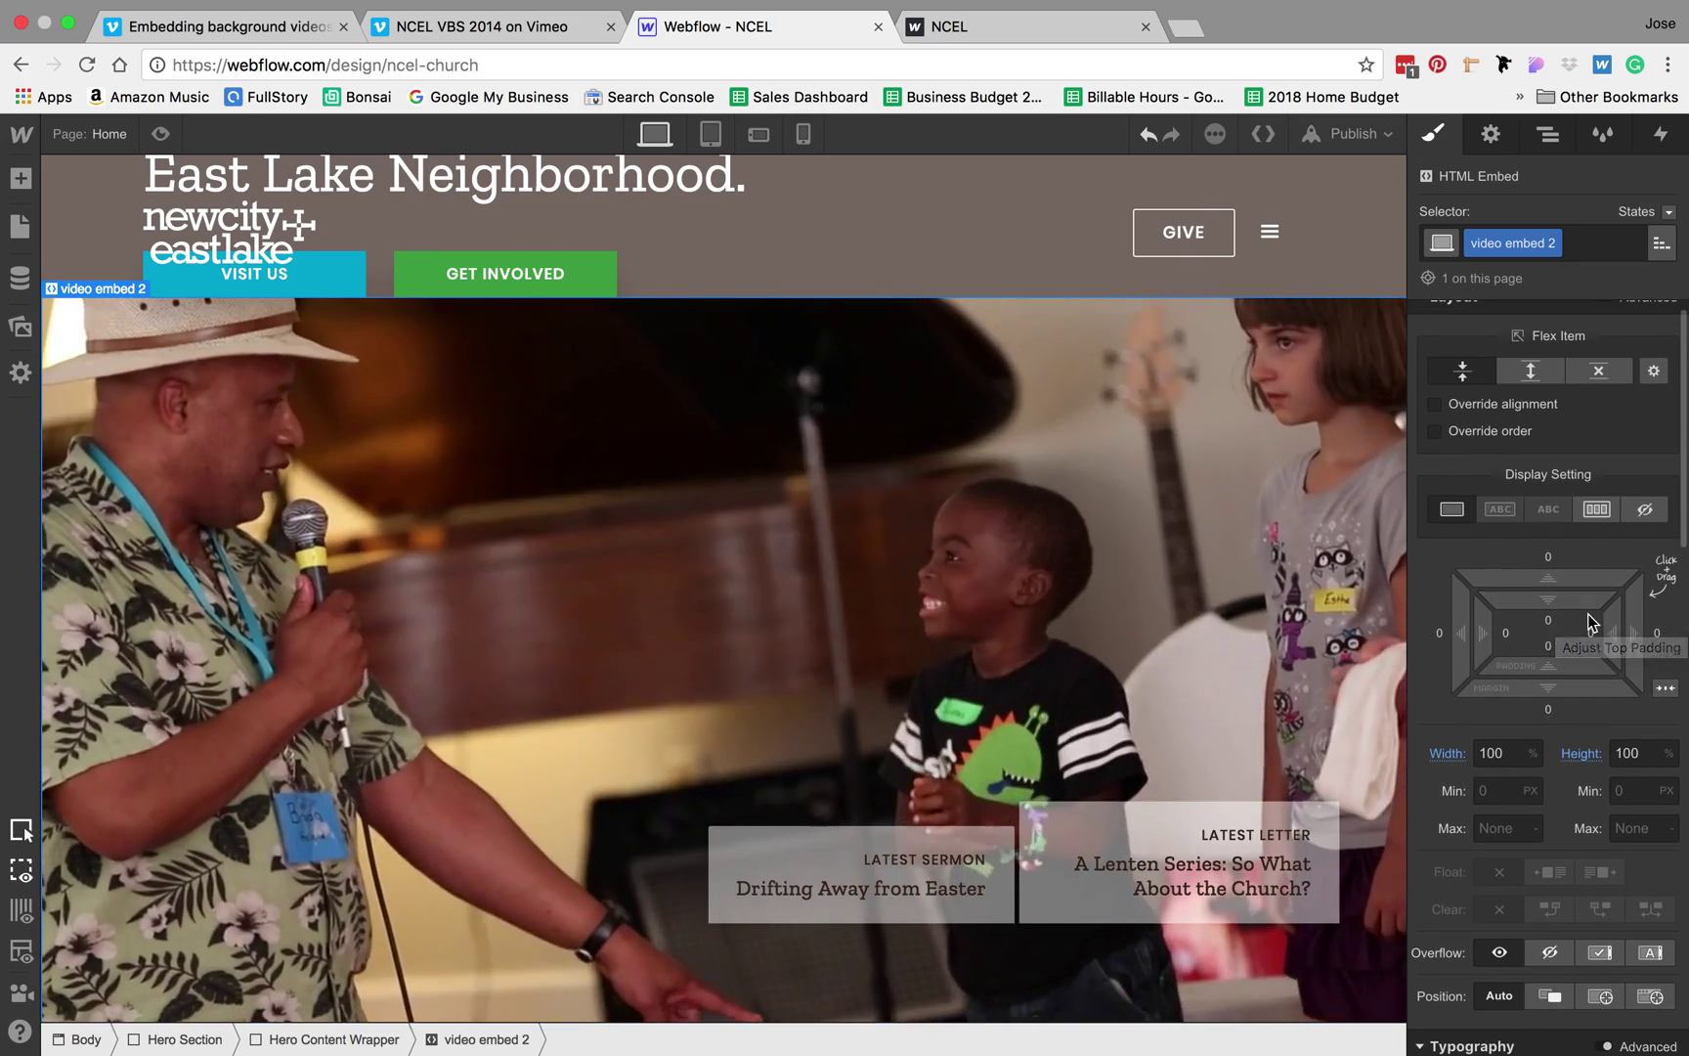
{"action": "scroll", "coordinate": [1589, 622], "scroll_direction": "down", "scroll_amount": 10}
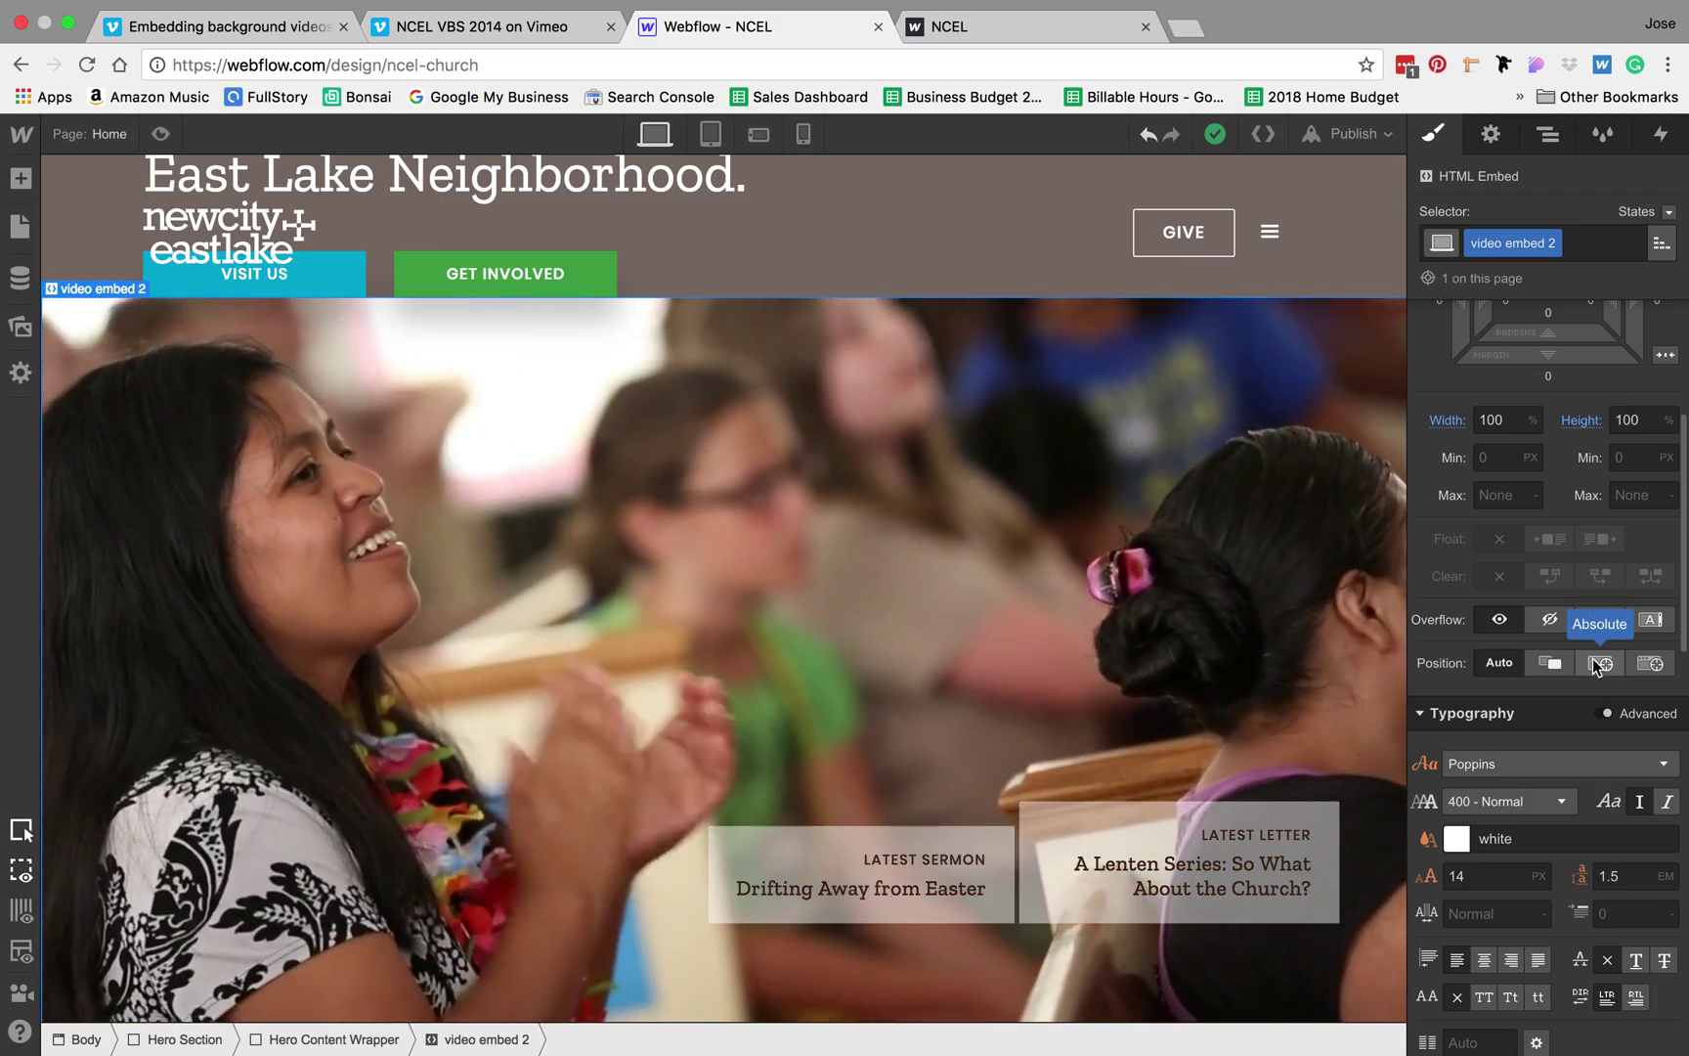
Give video embed 2 Absolute position with the full-fill preset and a z-index of -10
{"action": "left_click", "coordinate": [1595, 664]}
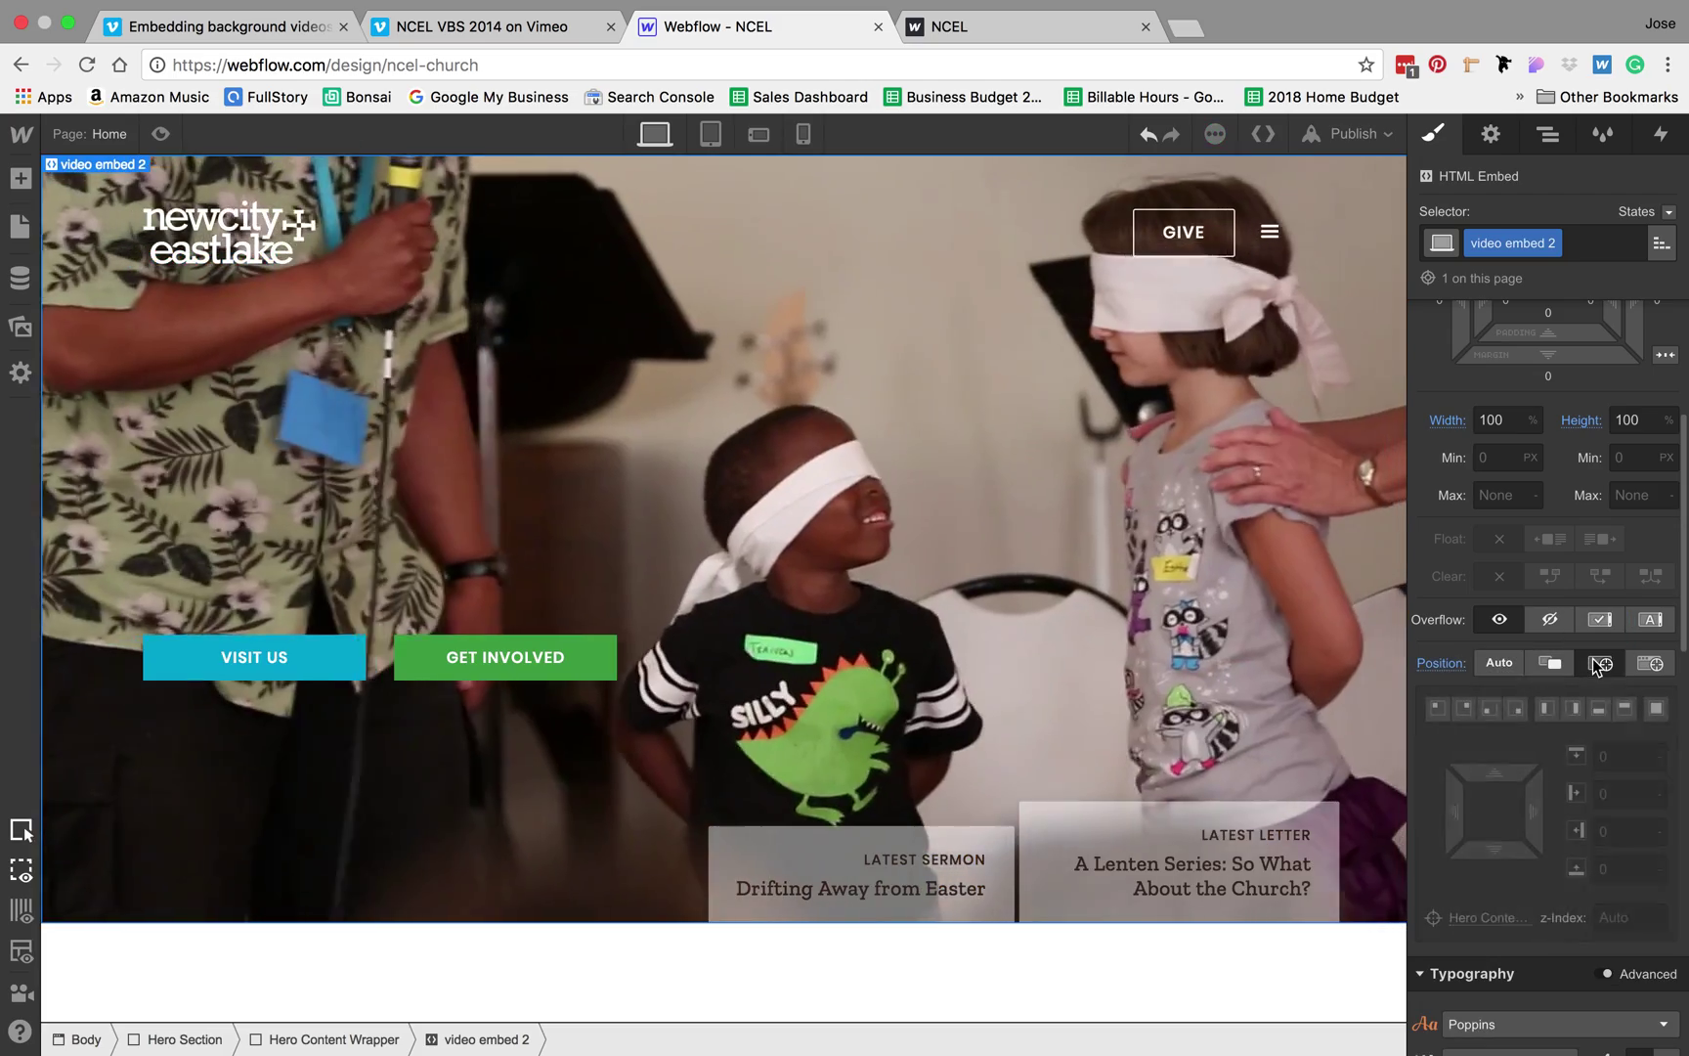
{"action": "left_click", "coordinate": [1658, 709]}
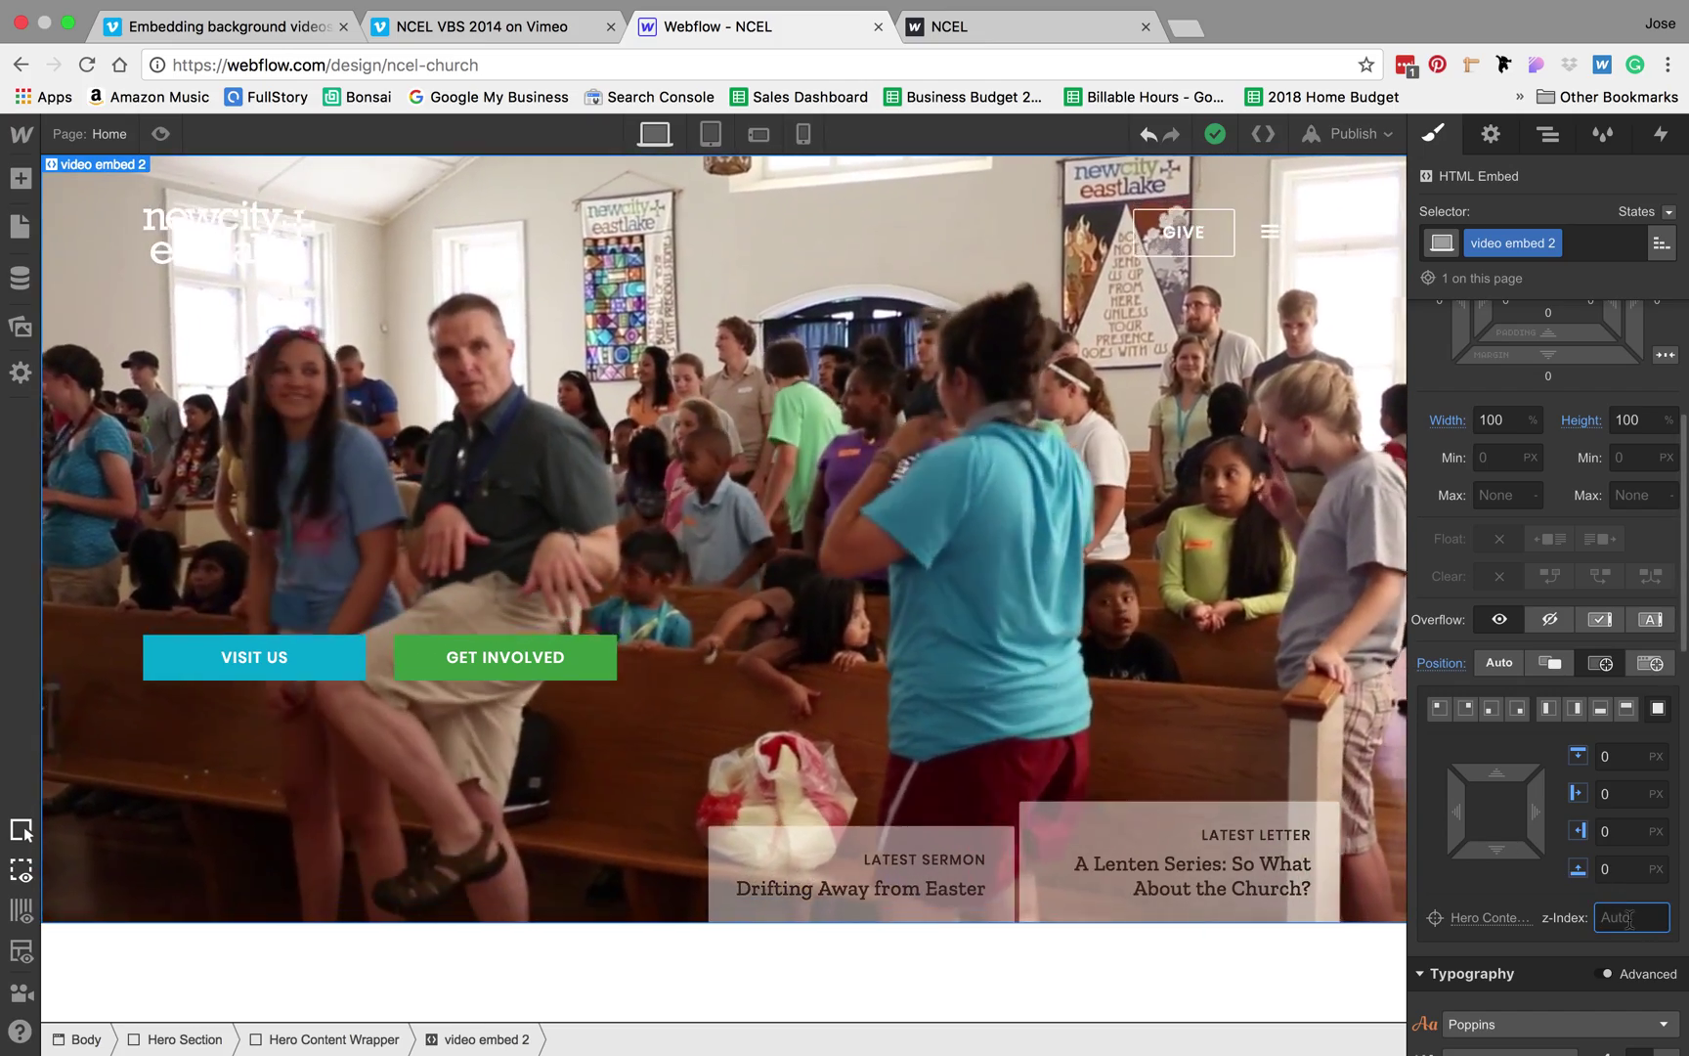
{"action": "left_click", "coordinate": [1629, 916]}
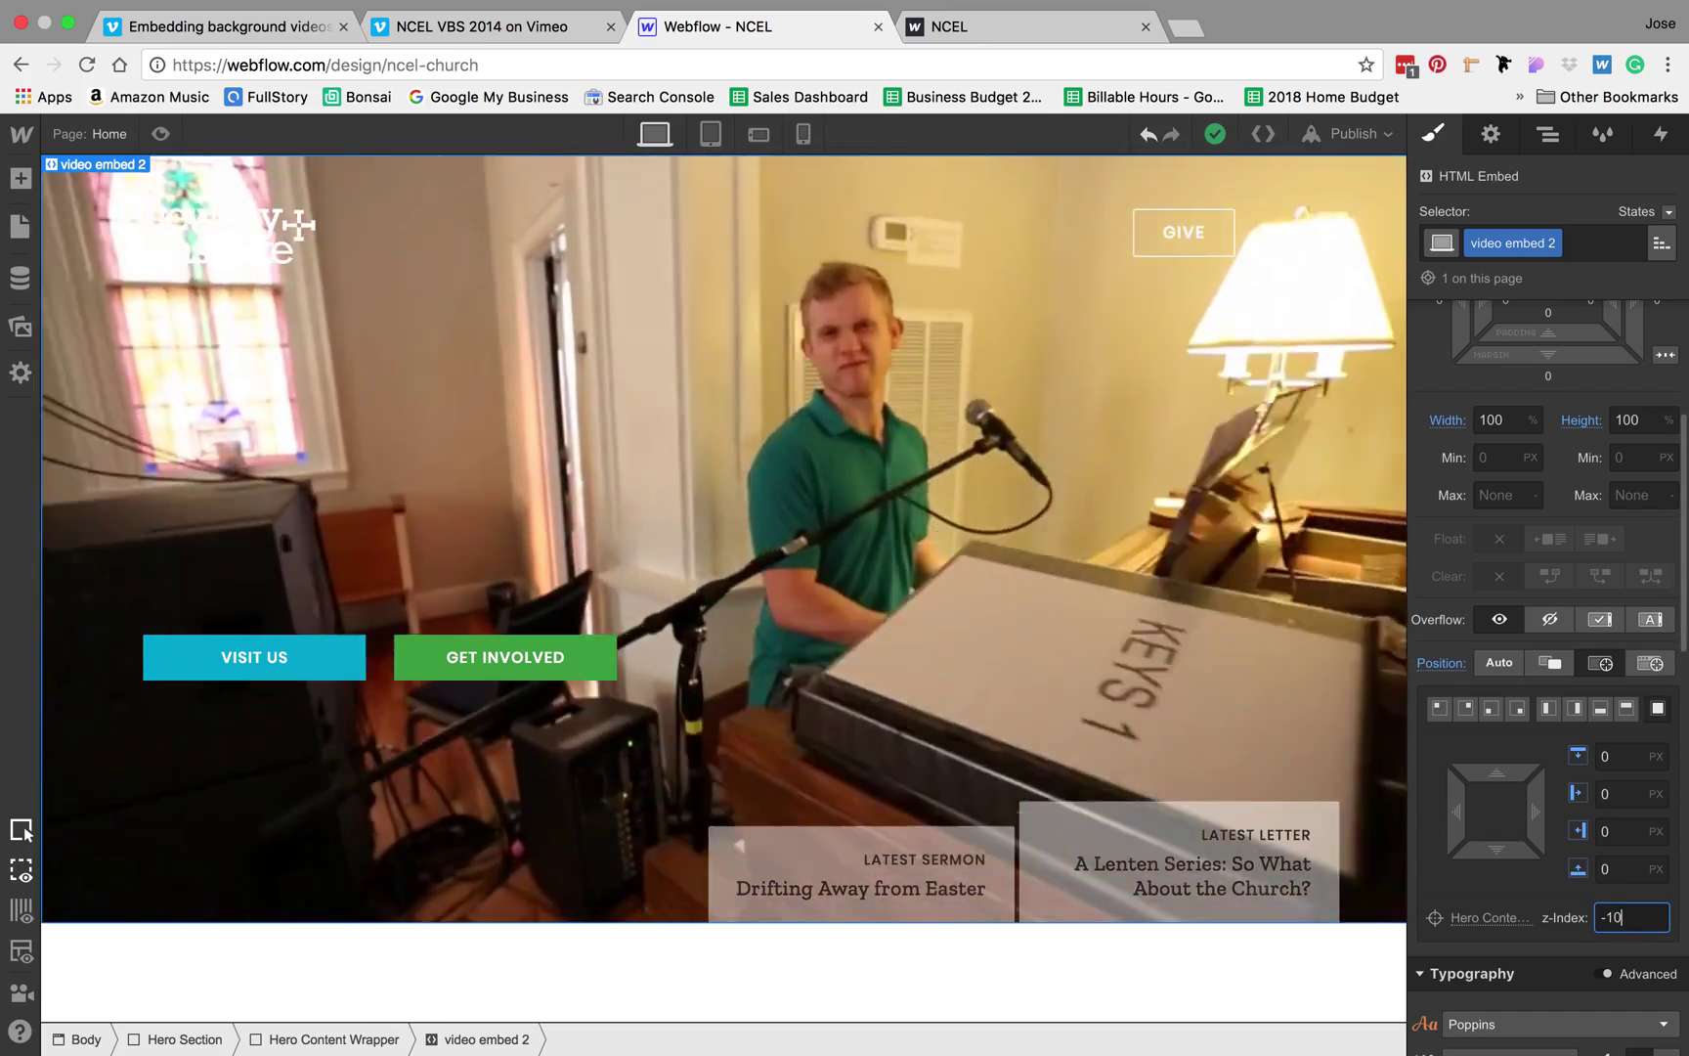
{"action": "type", "text": "-10"}
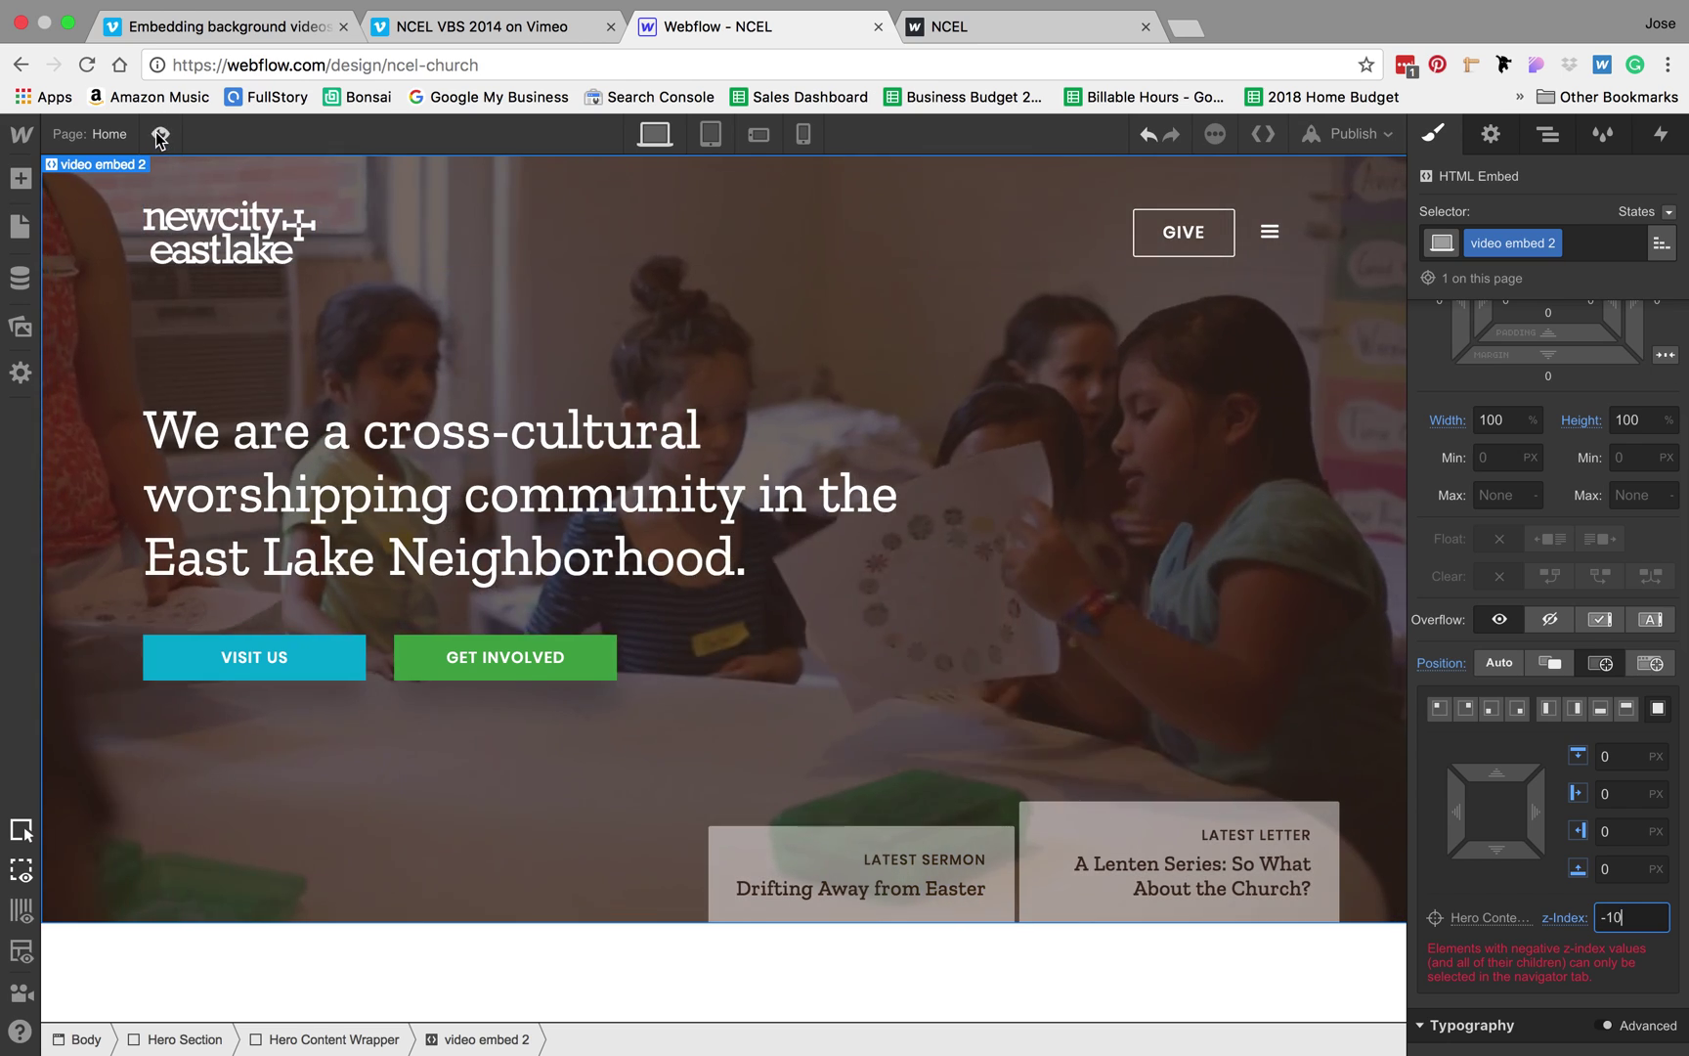
Preview the page to watch the NCEL video loop behind the hero, glancing at Vimeo's help article
{"action": "key", "text": "super+shift+p"}
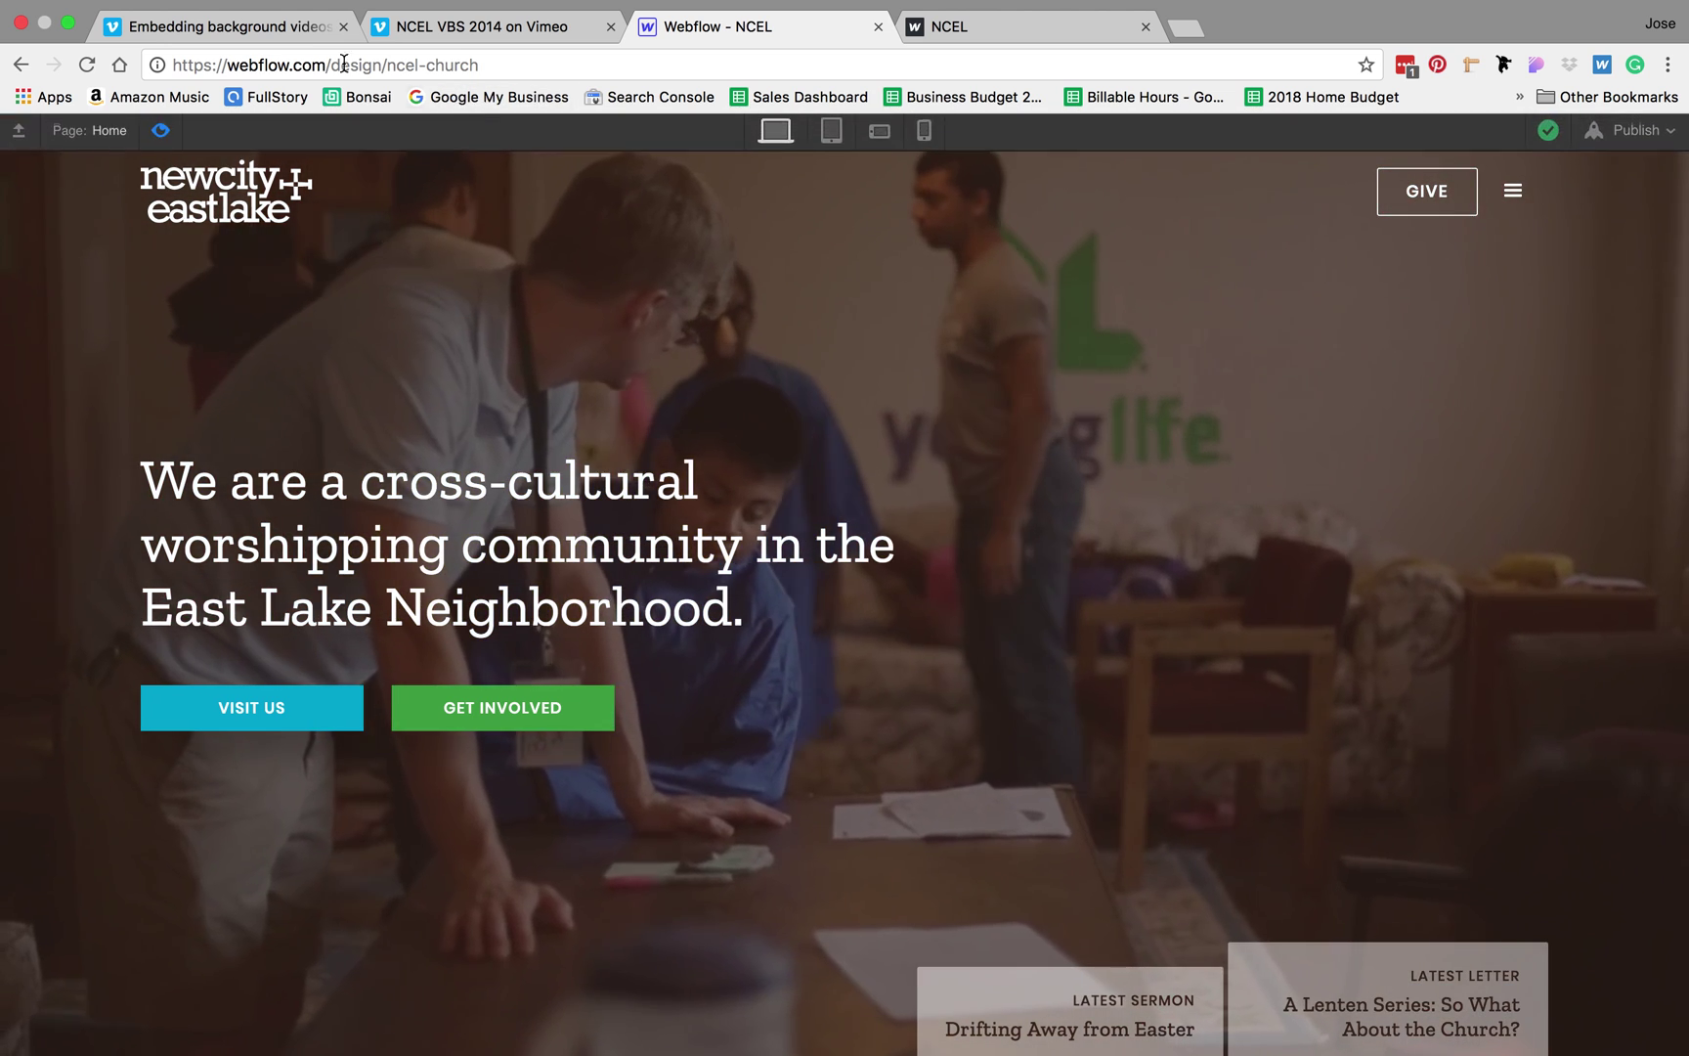
{"action": "left_click", "coordinate": [278, 30]}
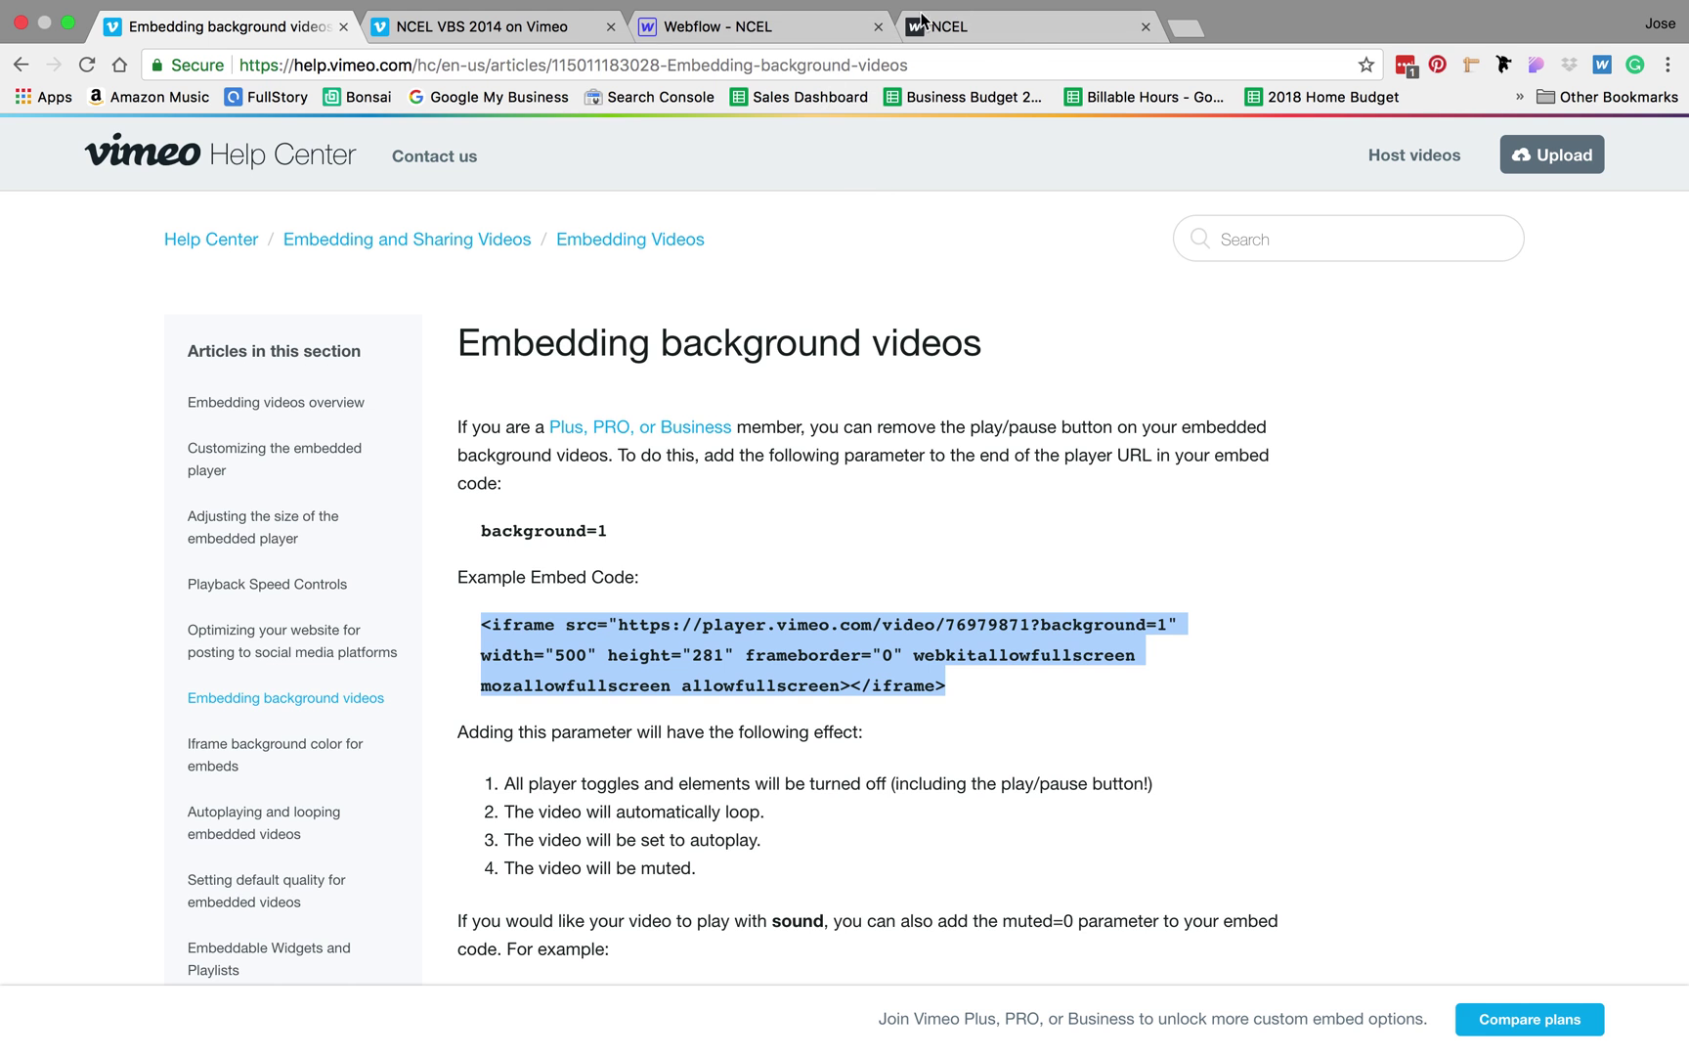
{"action": "left_click", "coordinate": [788, 24]}
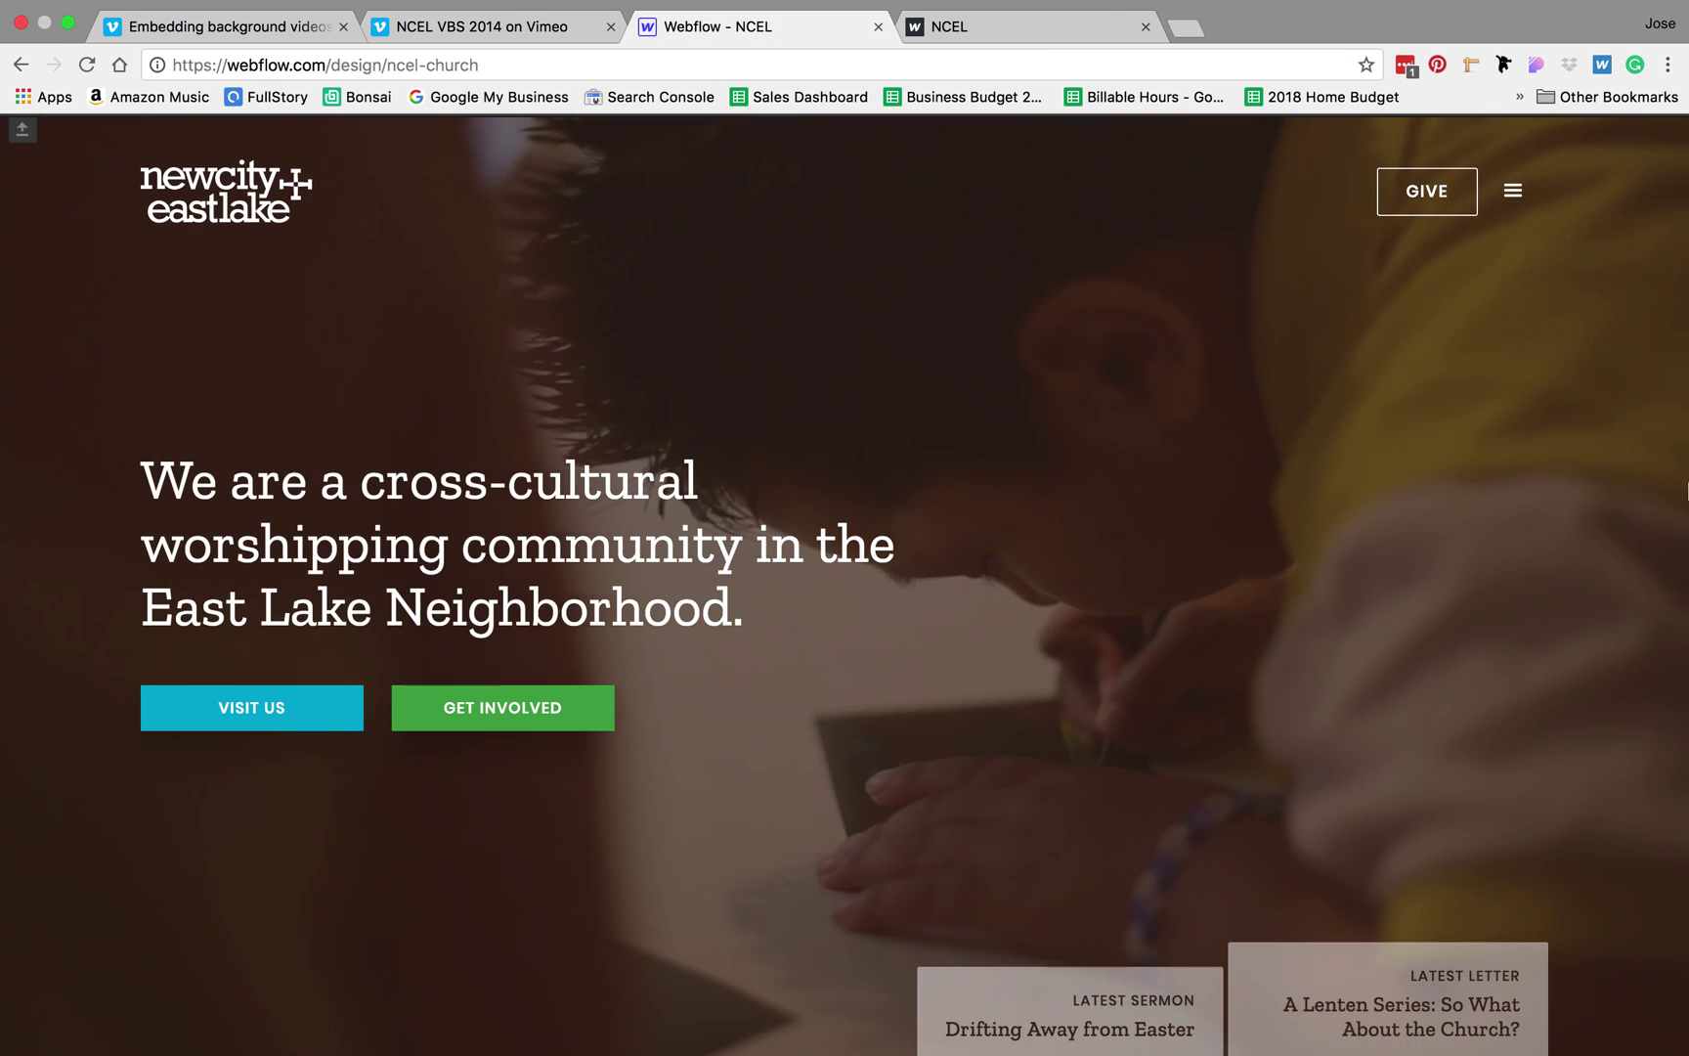